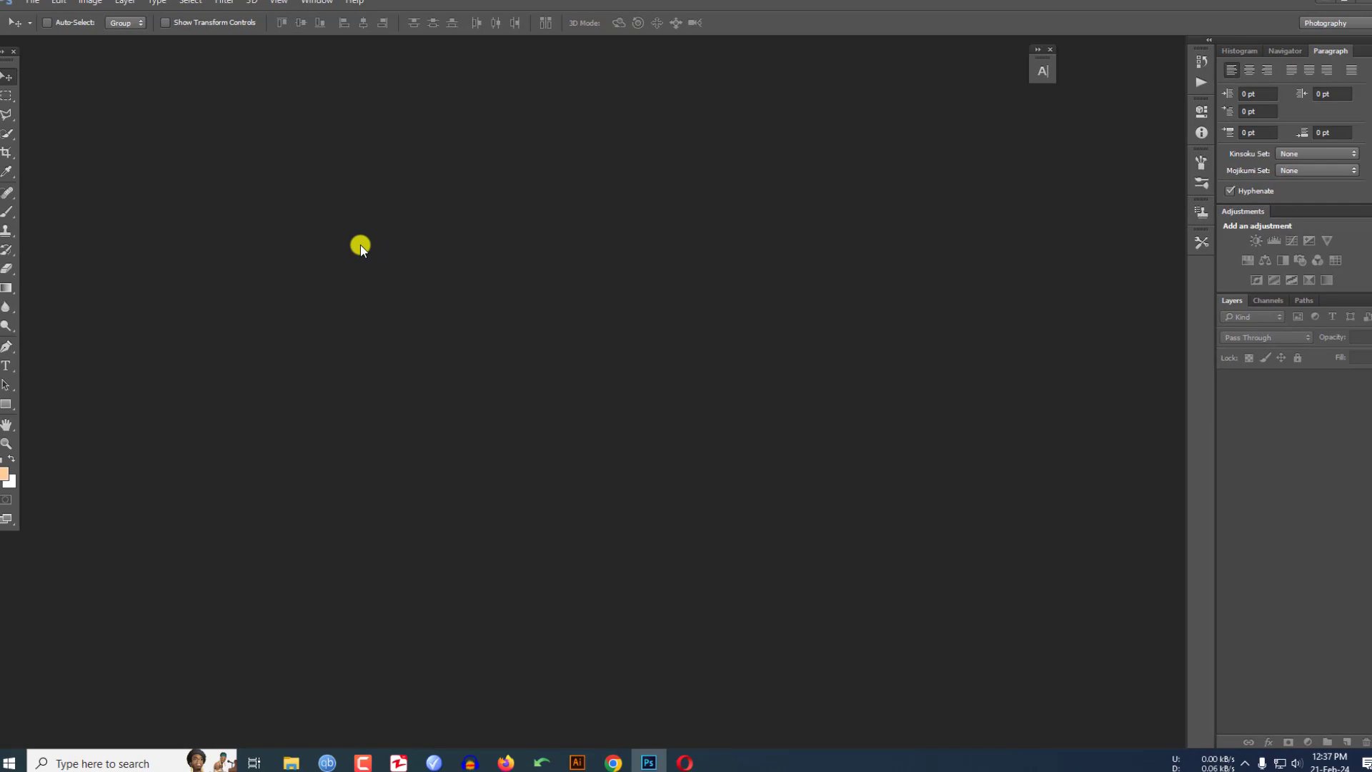
Step: Open streetlight_320385026_1000.jpg from the Downloads folder
click(39, 10)
click(48, 37)
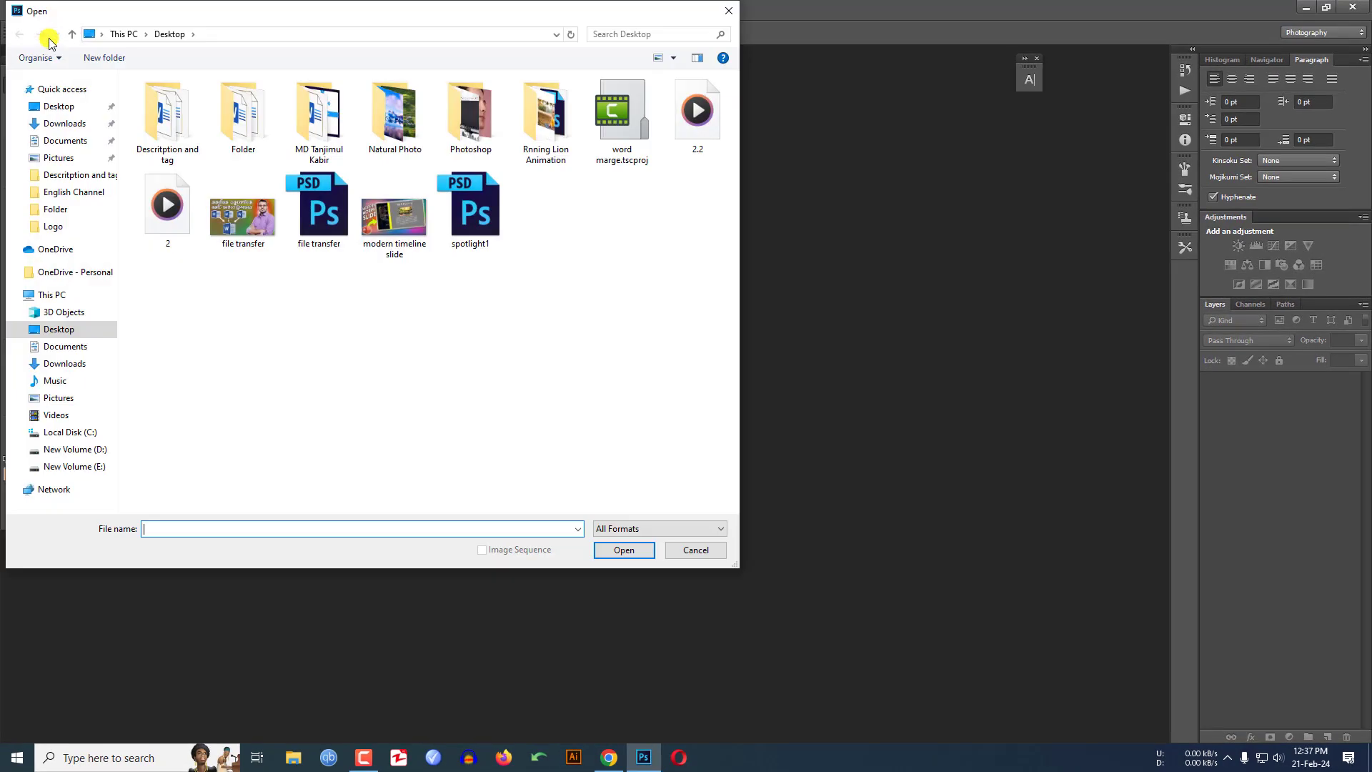
click(61, 125)
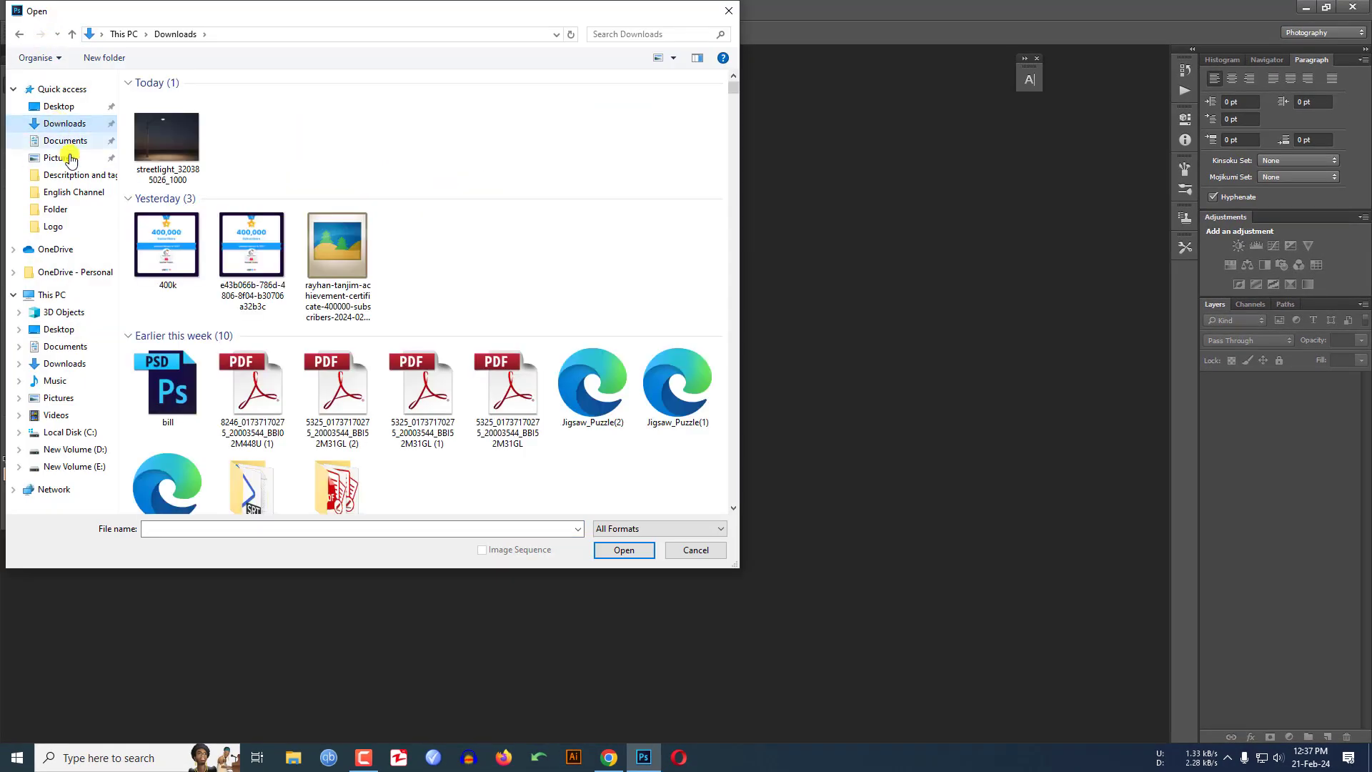
click(171, 137)
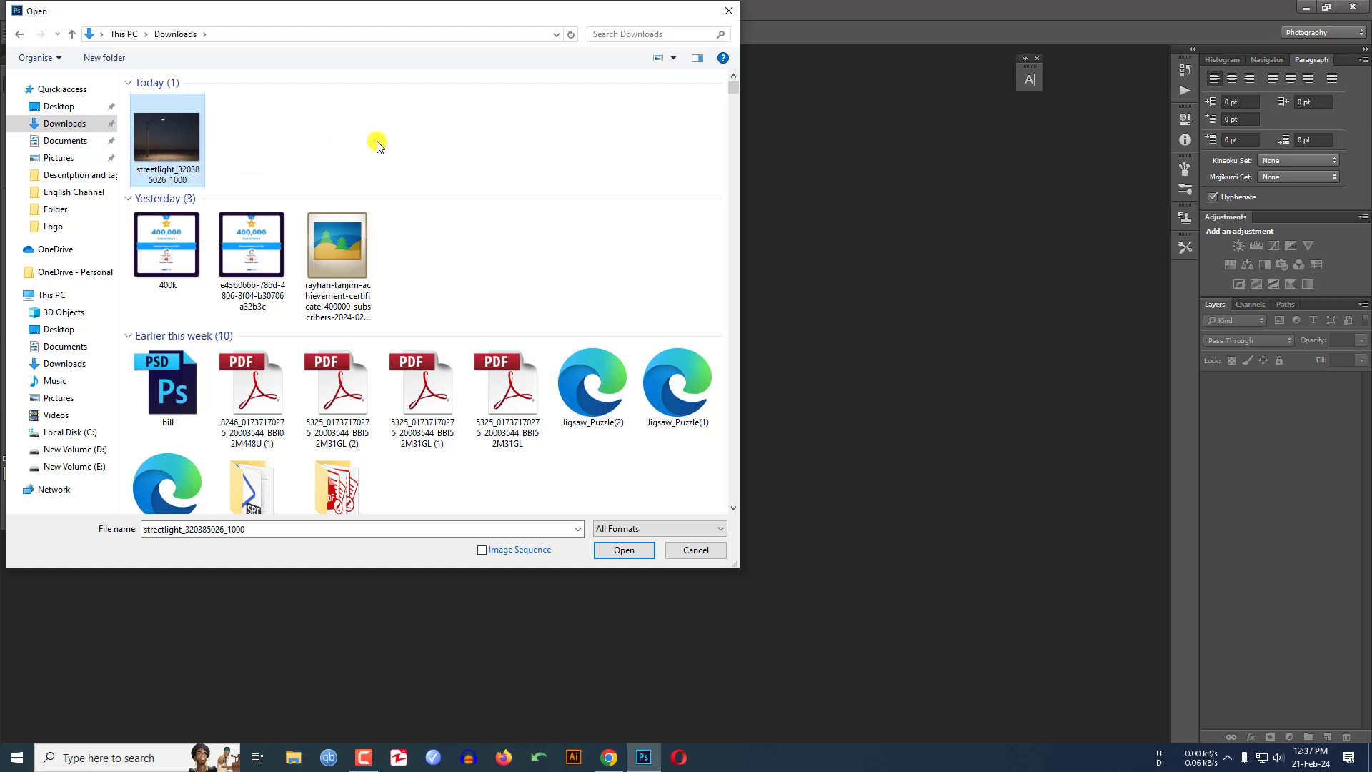
click(621, 552)
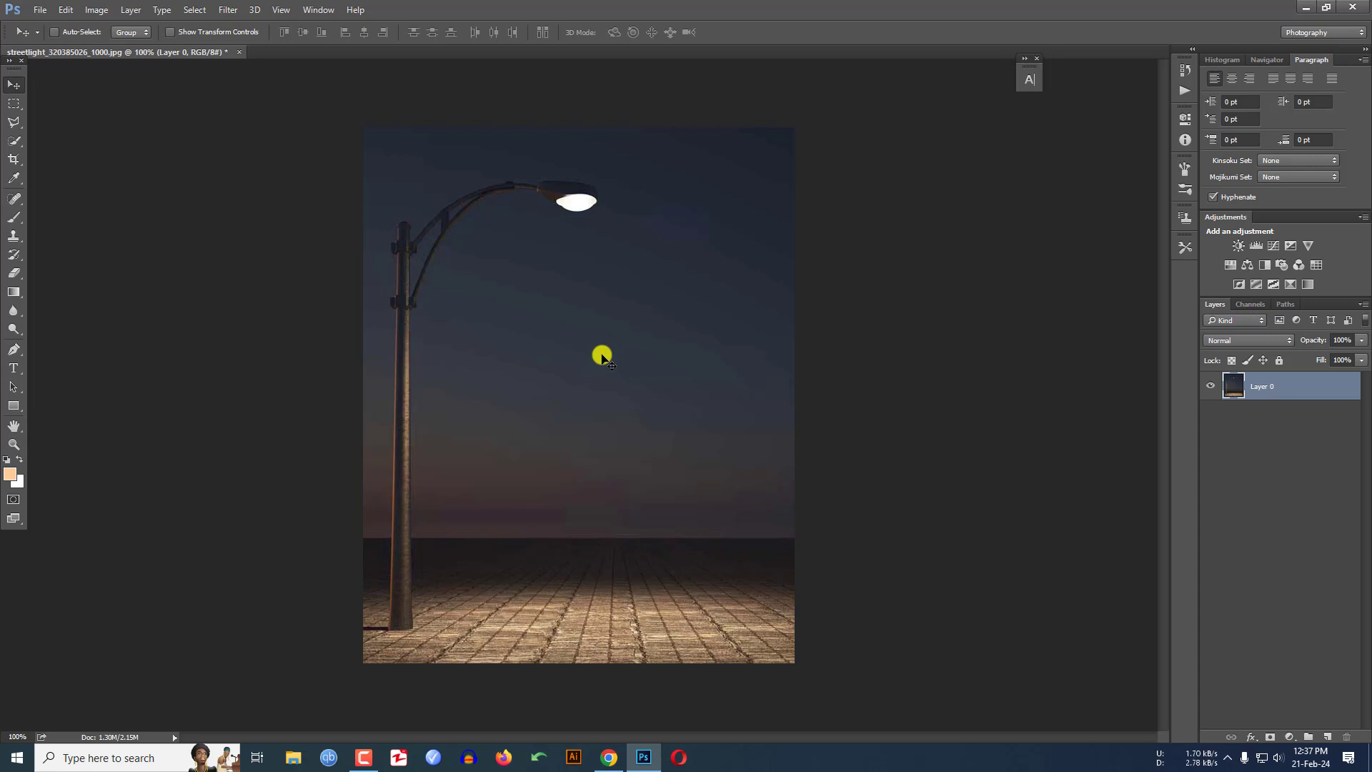
key(b)
drag(573, 227, 521, 567)
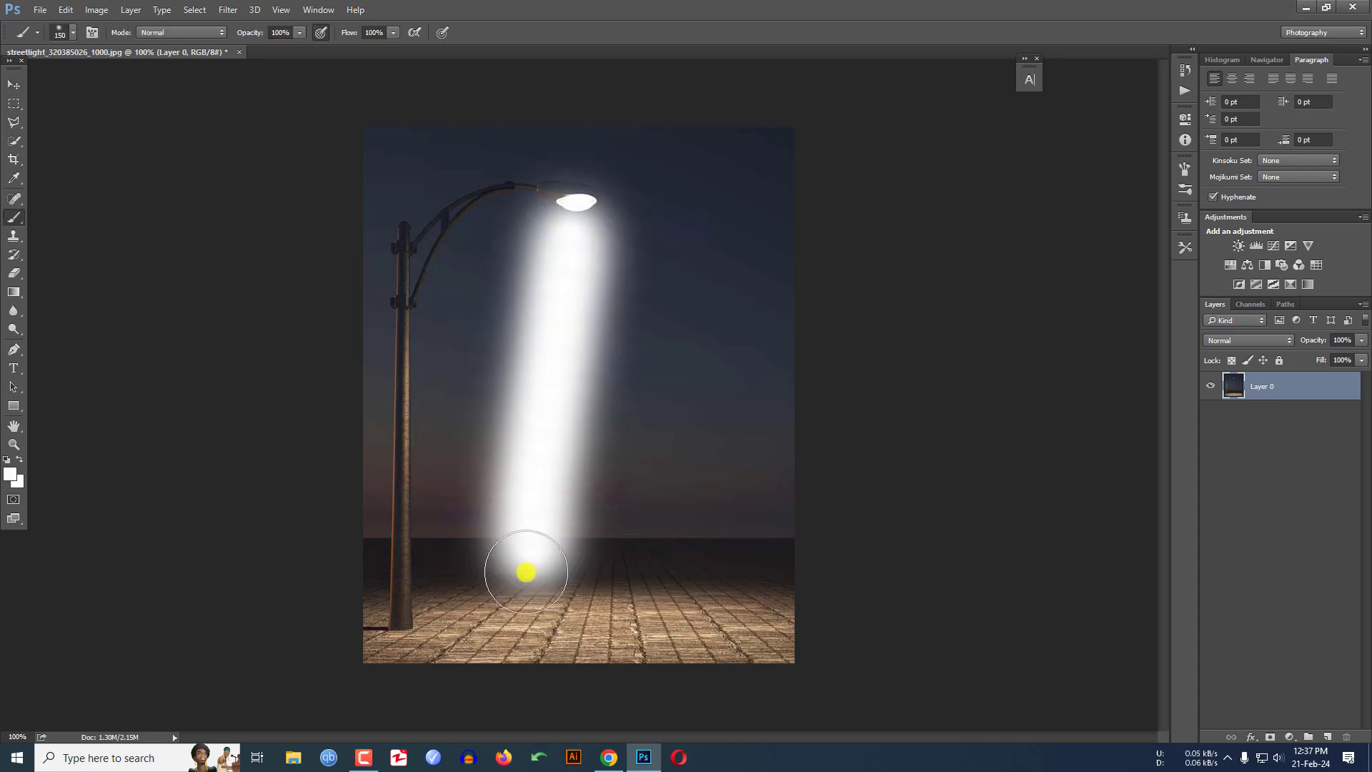
drag(601, 247, 622, 628)
drag(543, 501, 493, 608)
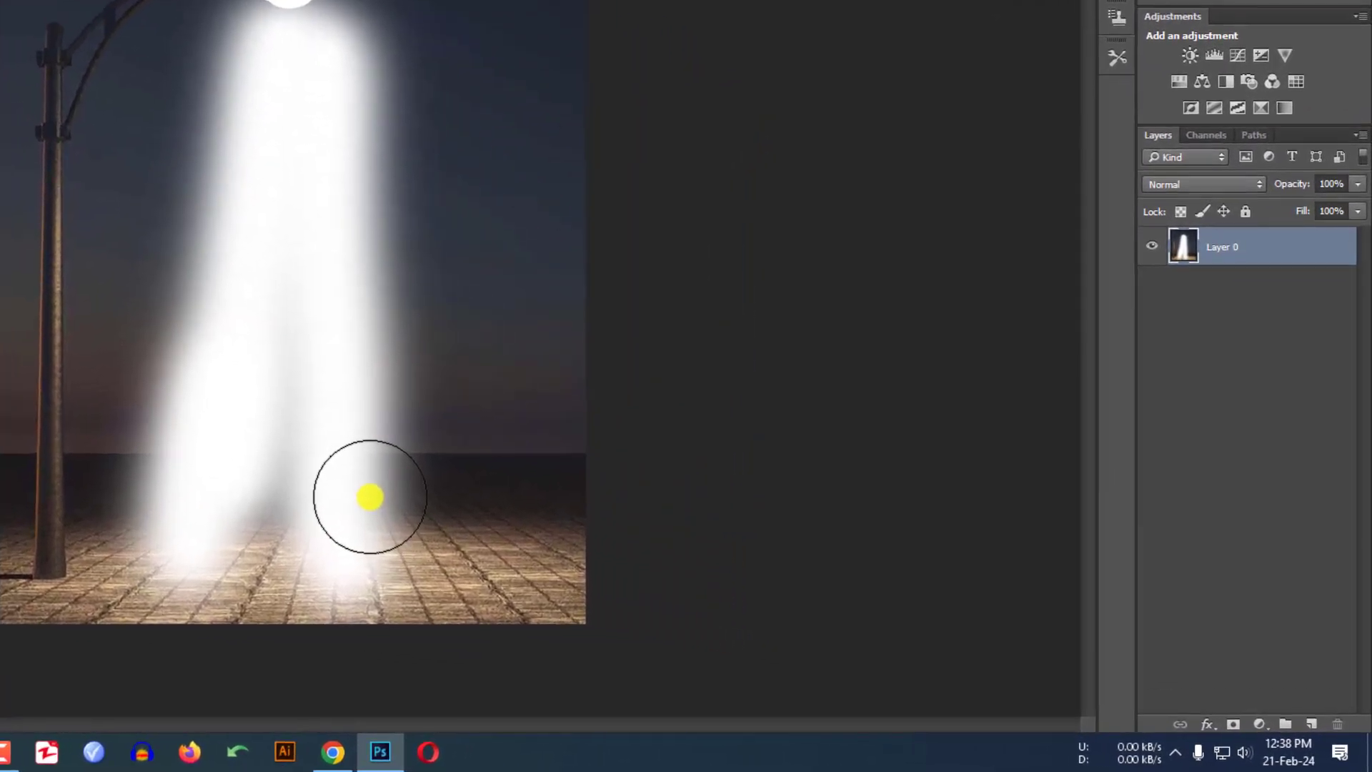
Step: Undo the painted light beams and add a new empty Layer 1 in Linear Dodge (Add) mode
key(ctrl+z)
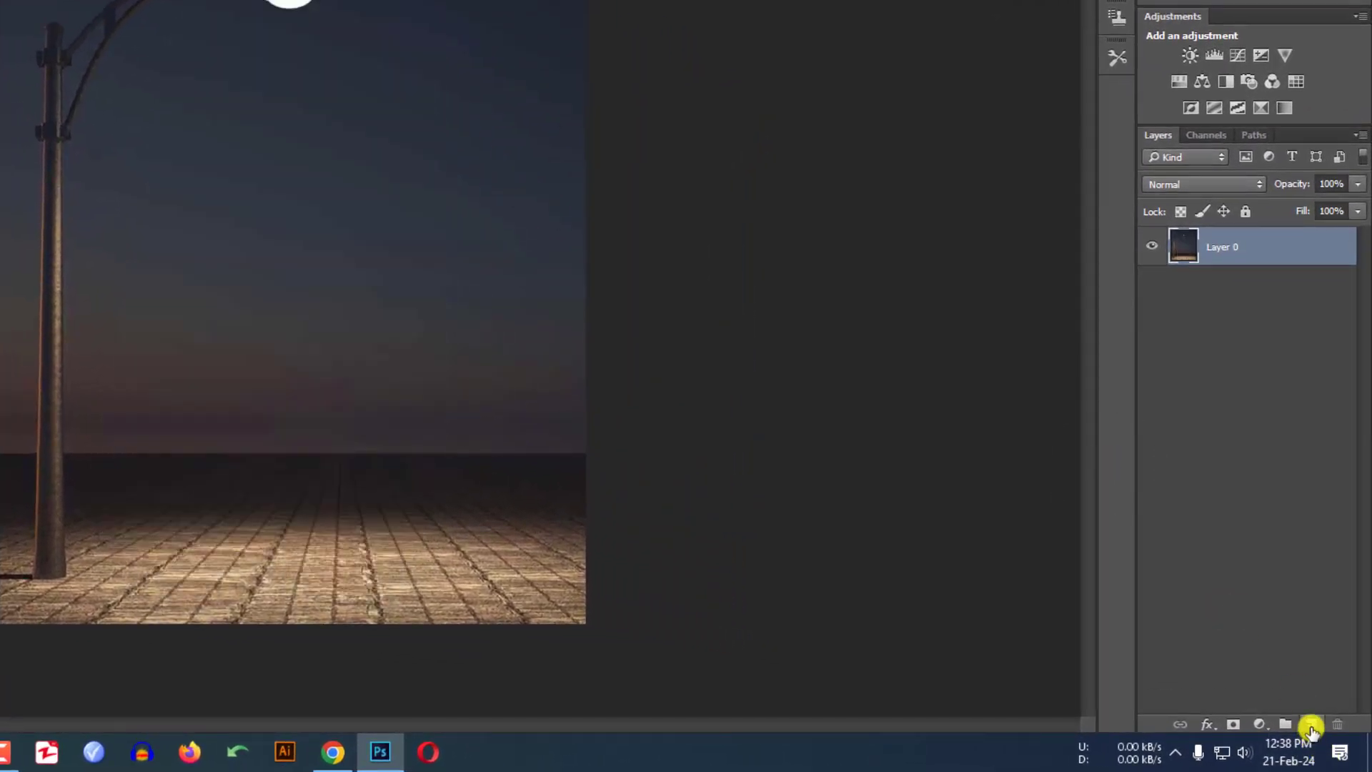
click(1311, 724)
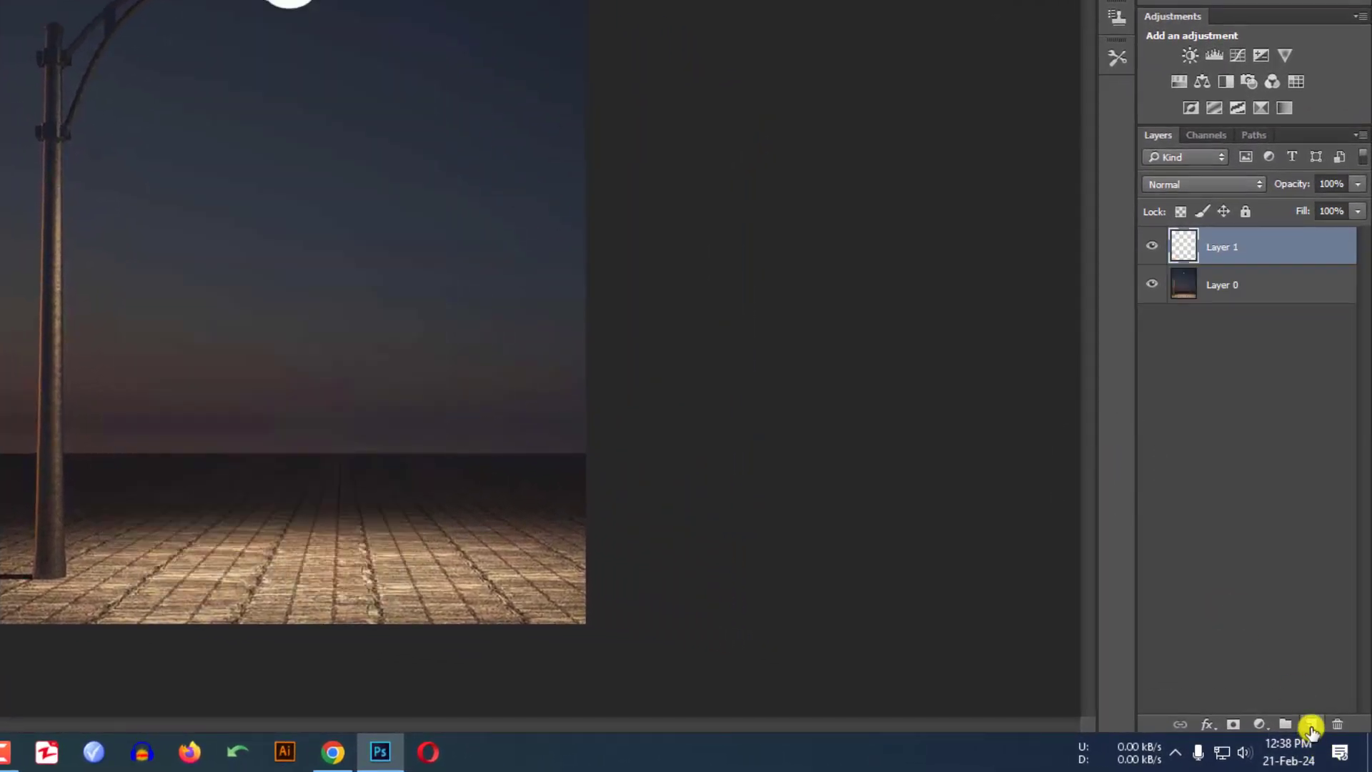
click(1187, 185)
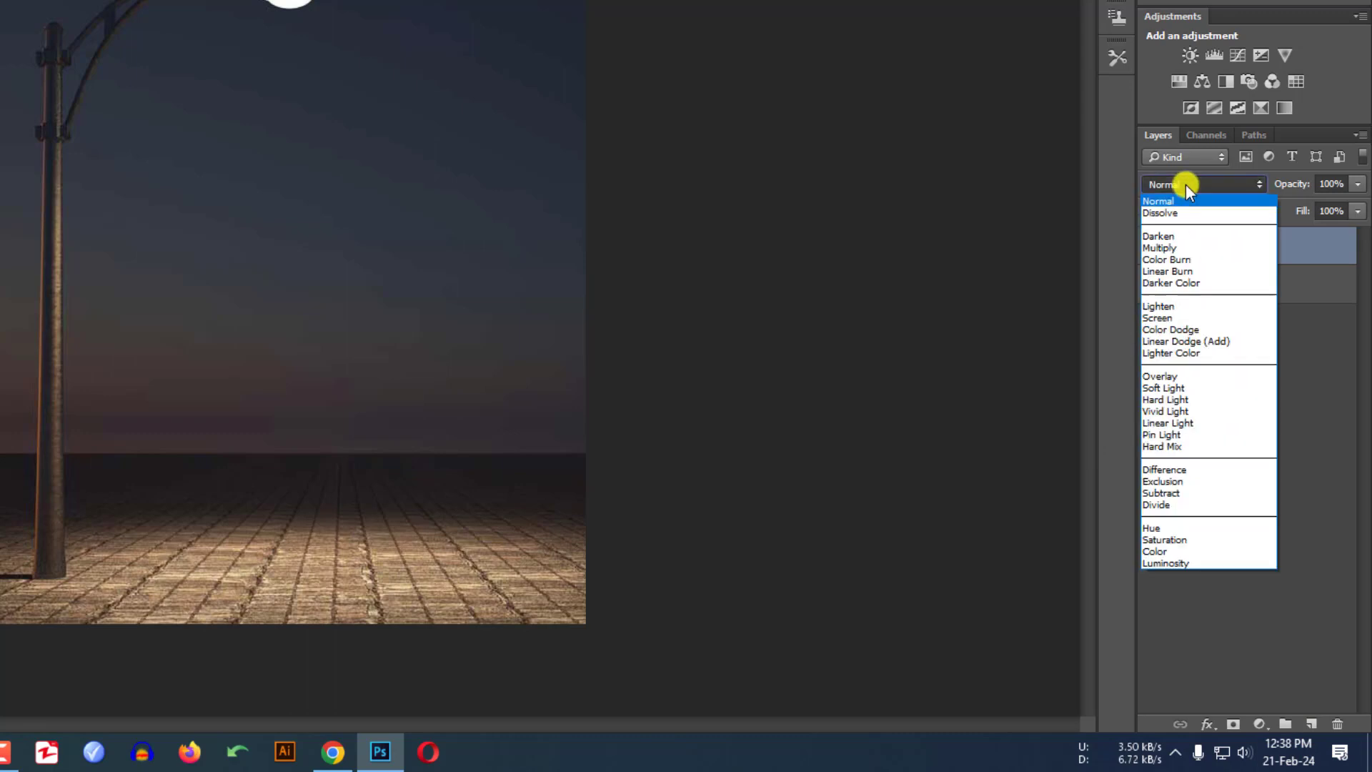
click(1191, 341)
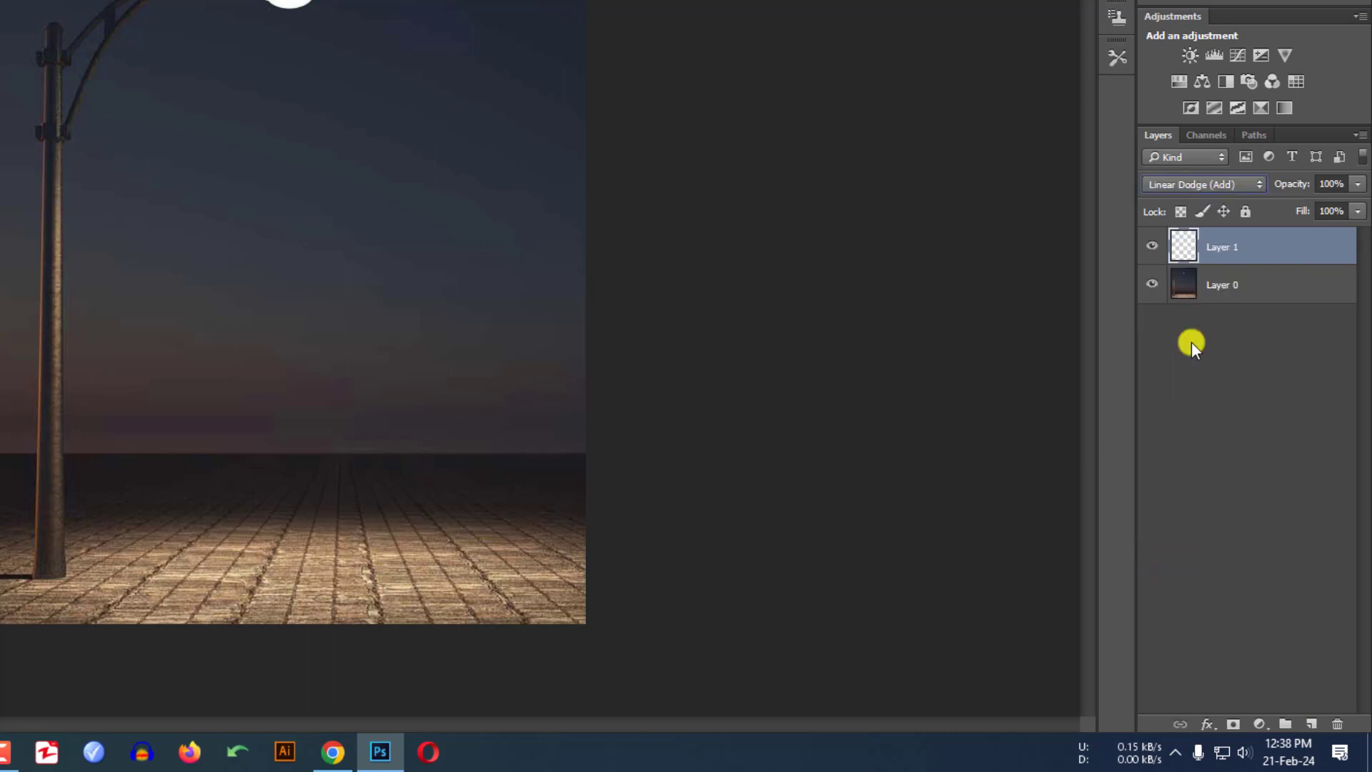
Step: Turn off Transparency Shapes Layer in Layer 1's blending options
right_click(1195, 233)
click(1195, 243)
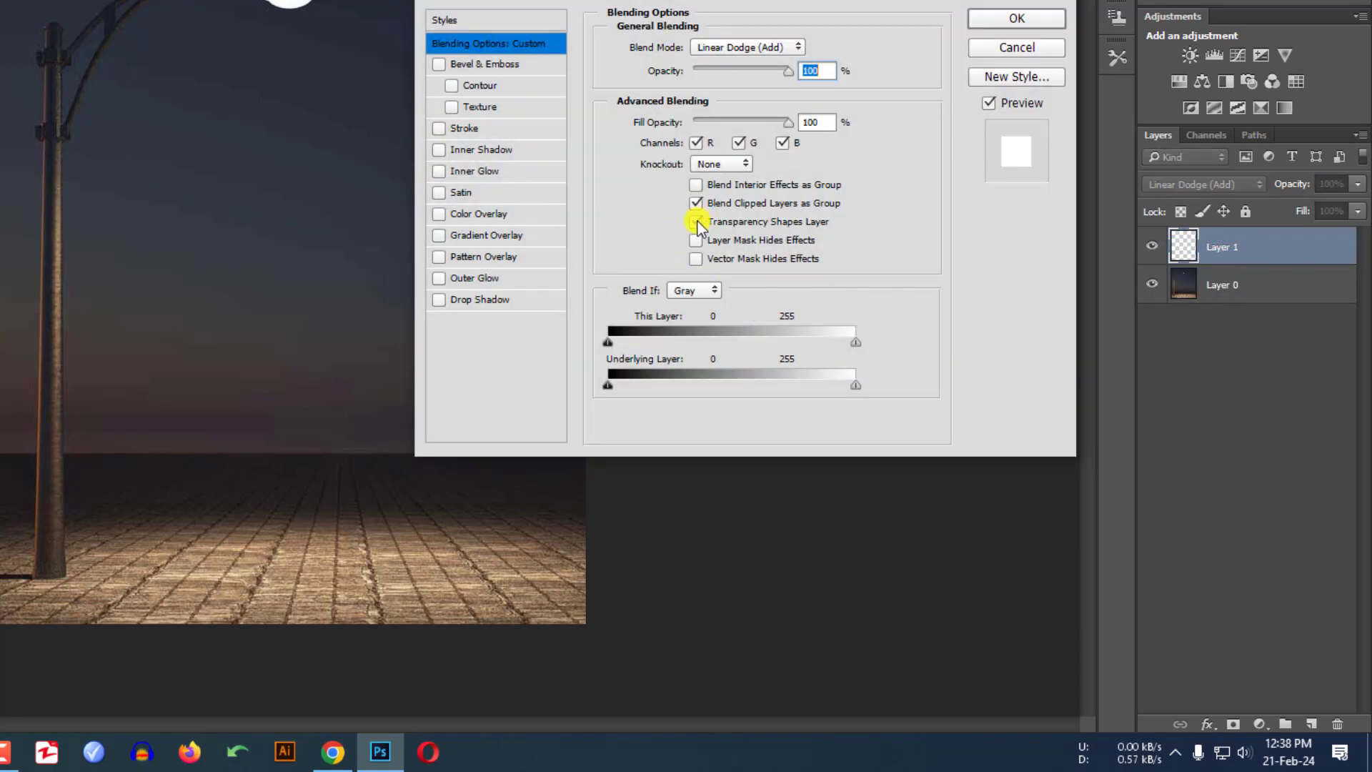
click(696, 221)
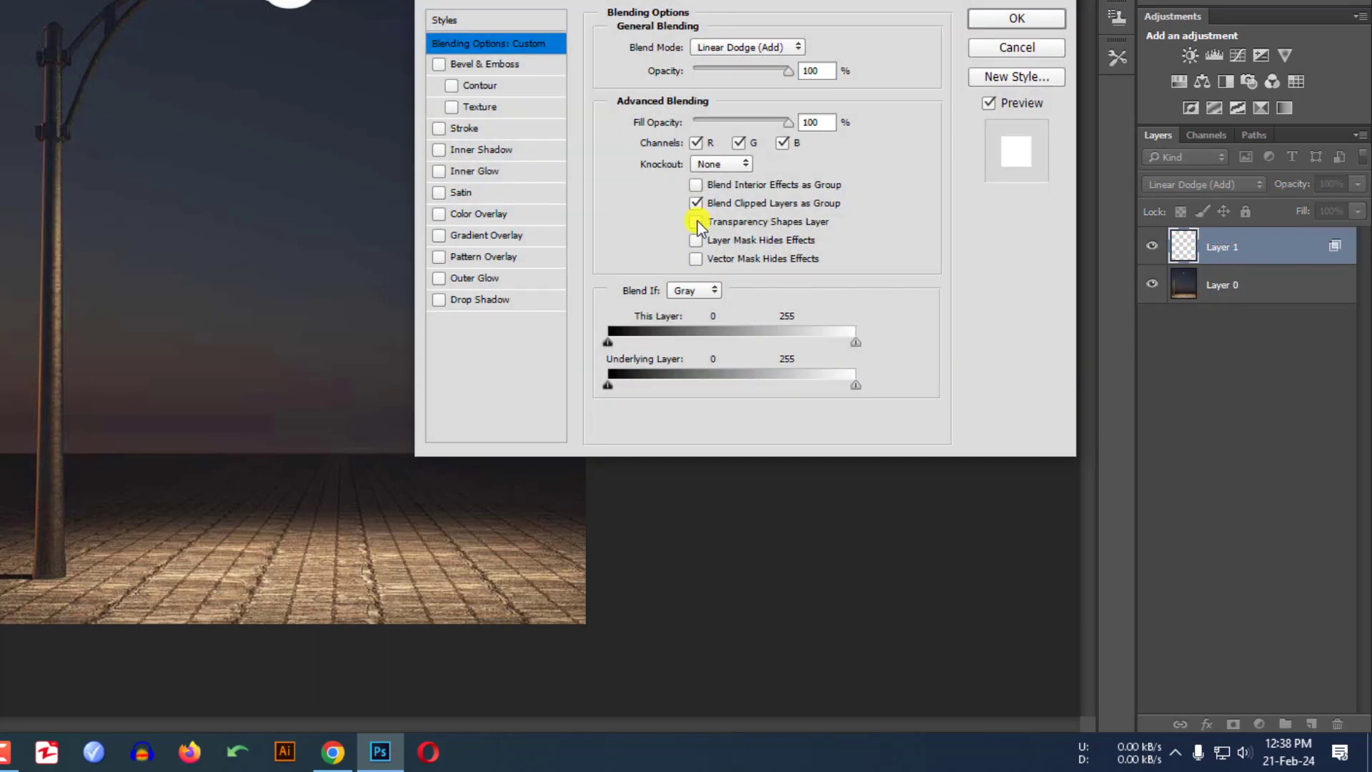
click(1016, 19)
Step: Duplicate Layer 1 as Layer 1 copy
right_click(1210, 241)
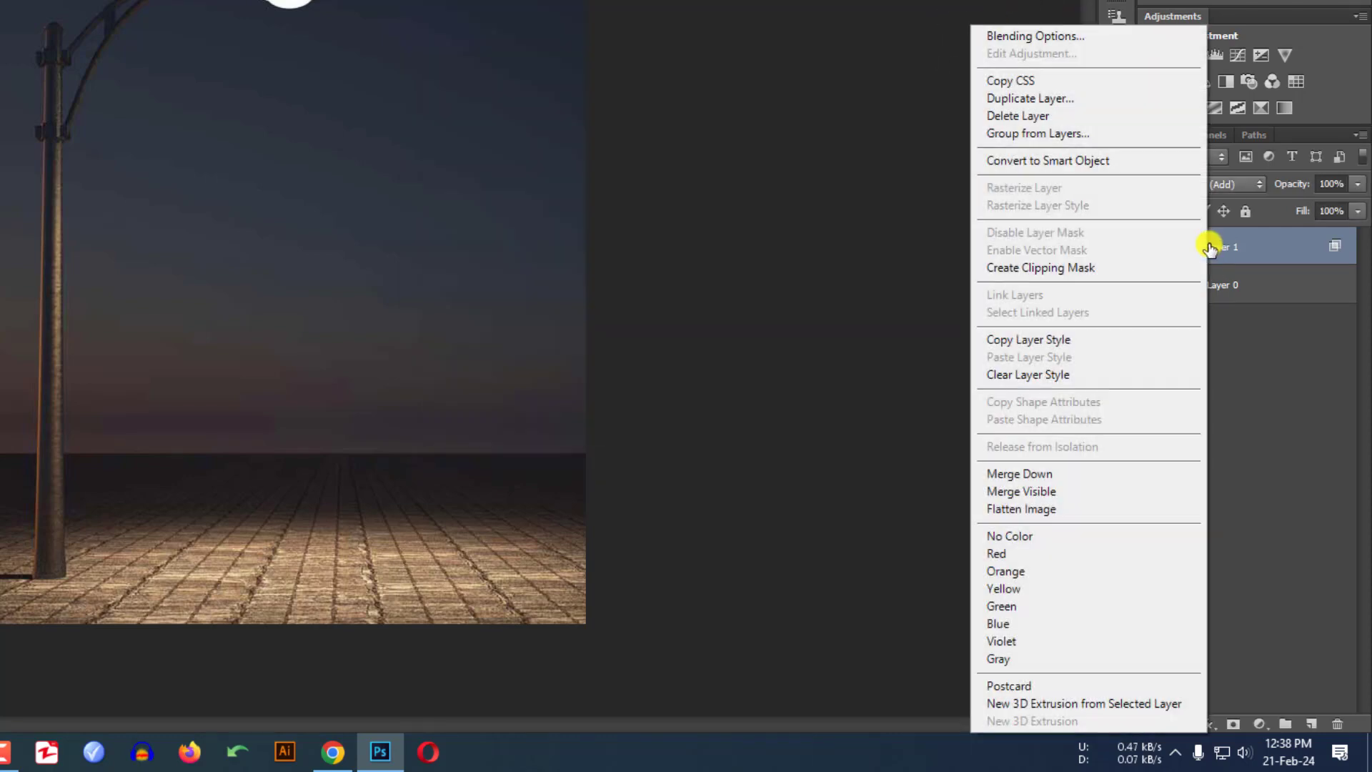
click(1030, 98)
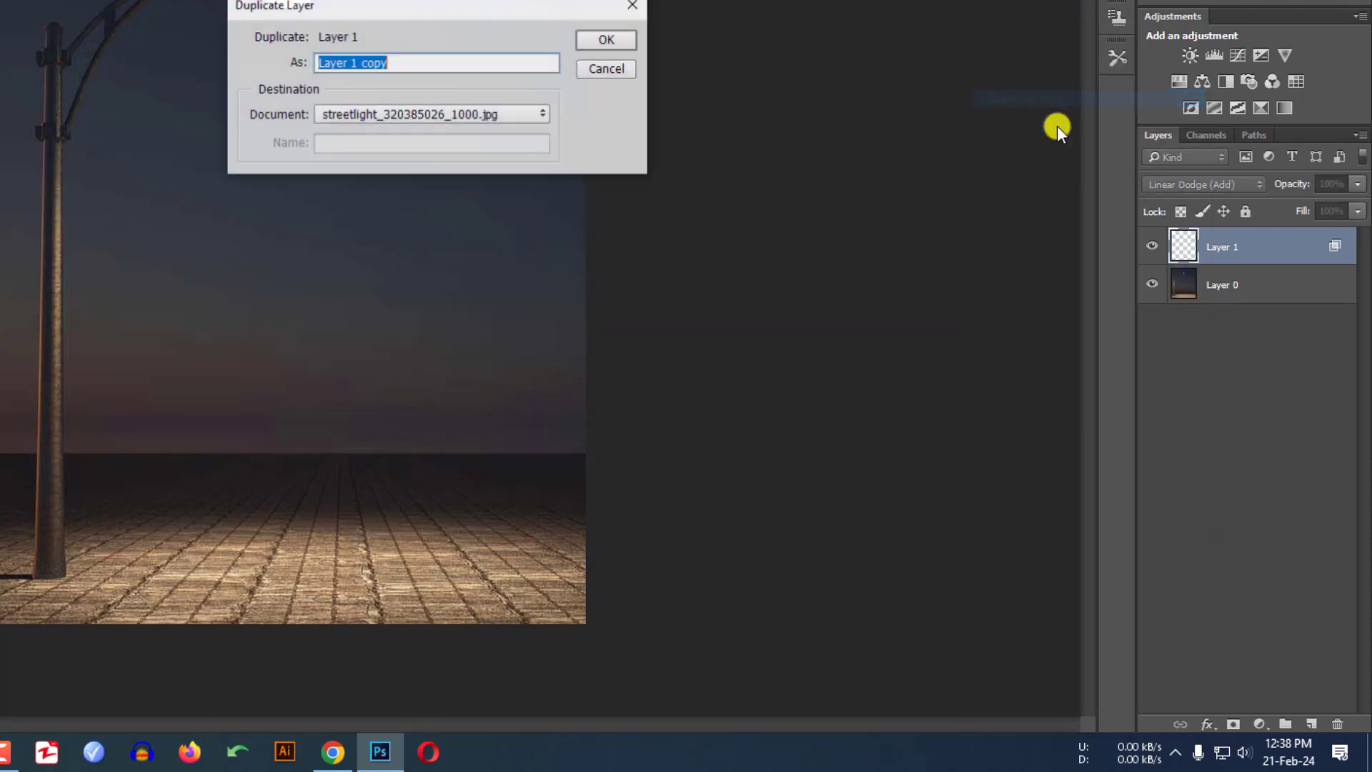
click(629, 40)
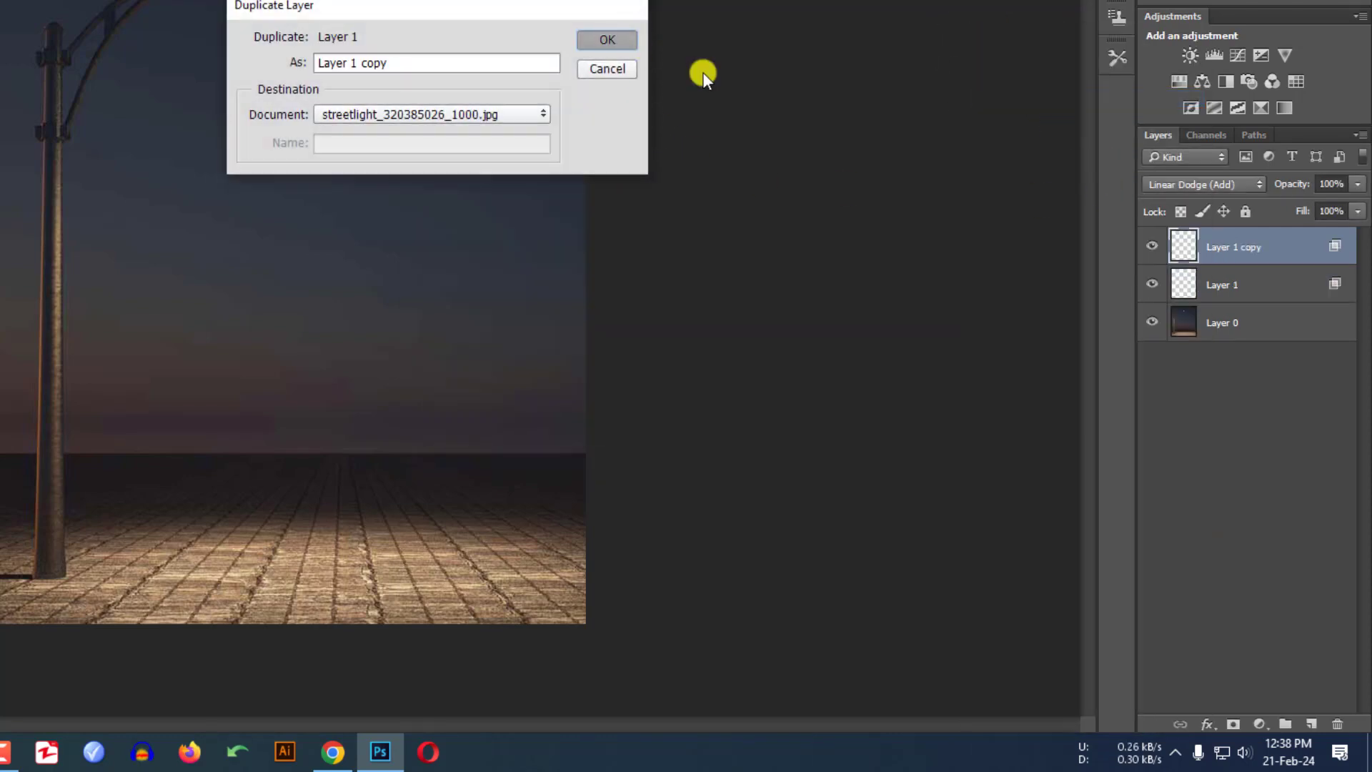
Step: Select Layer 1 and set up the Brush Tool at 61 px with 0% hardness
click(1222, 287)
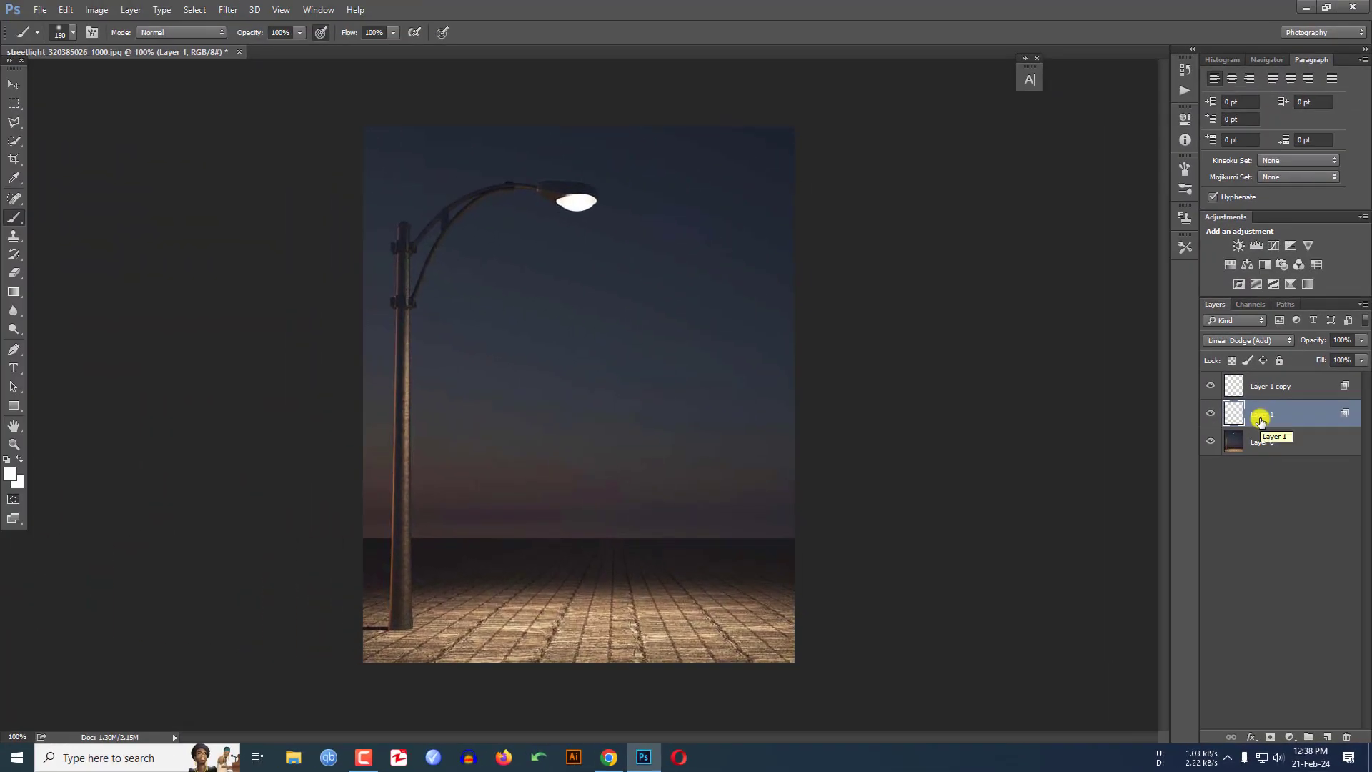
right_click(14, 217)
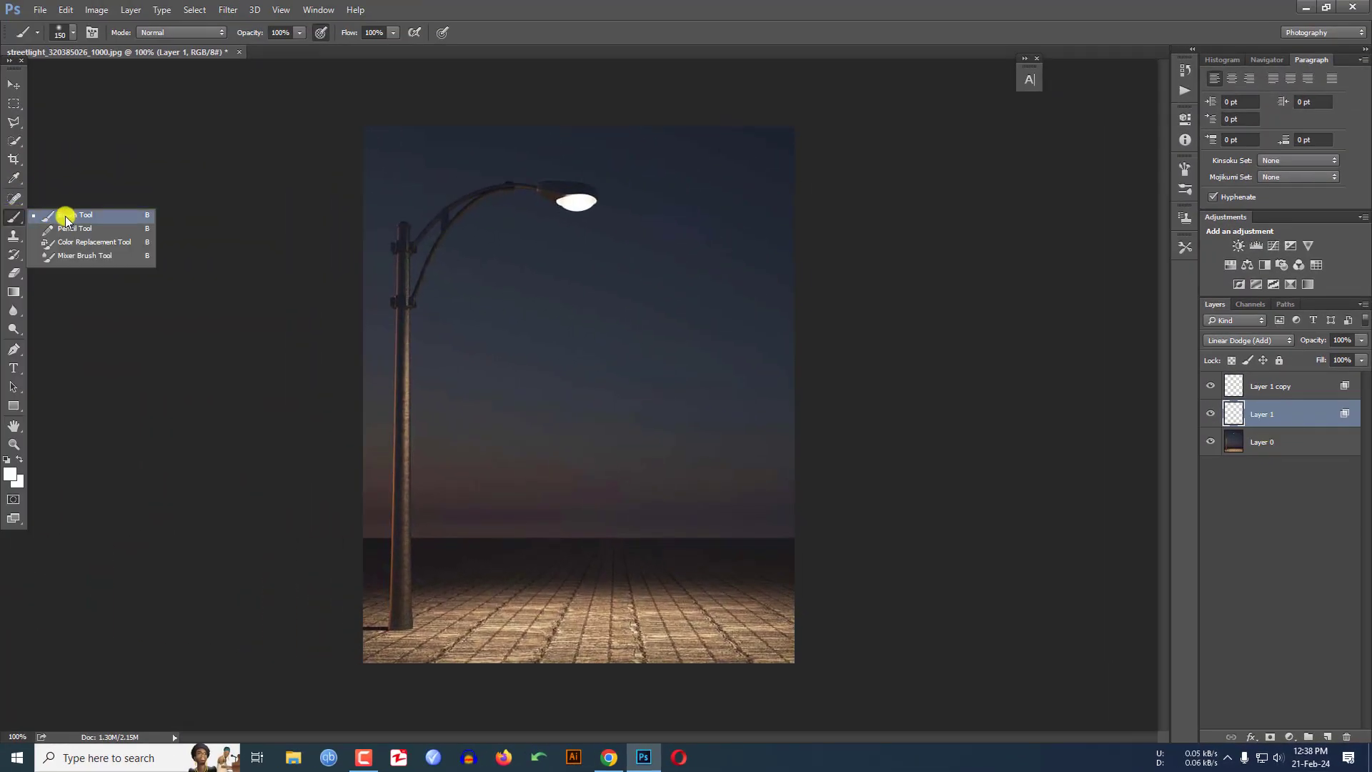
click(65, 216)
click(72, 32)
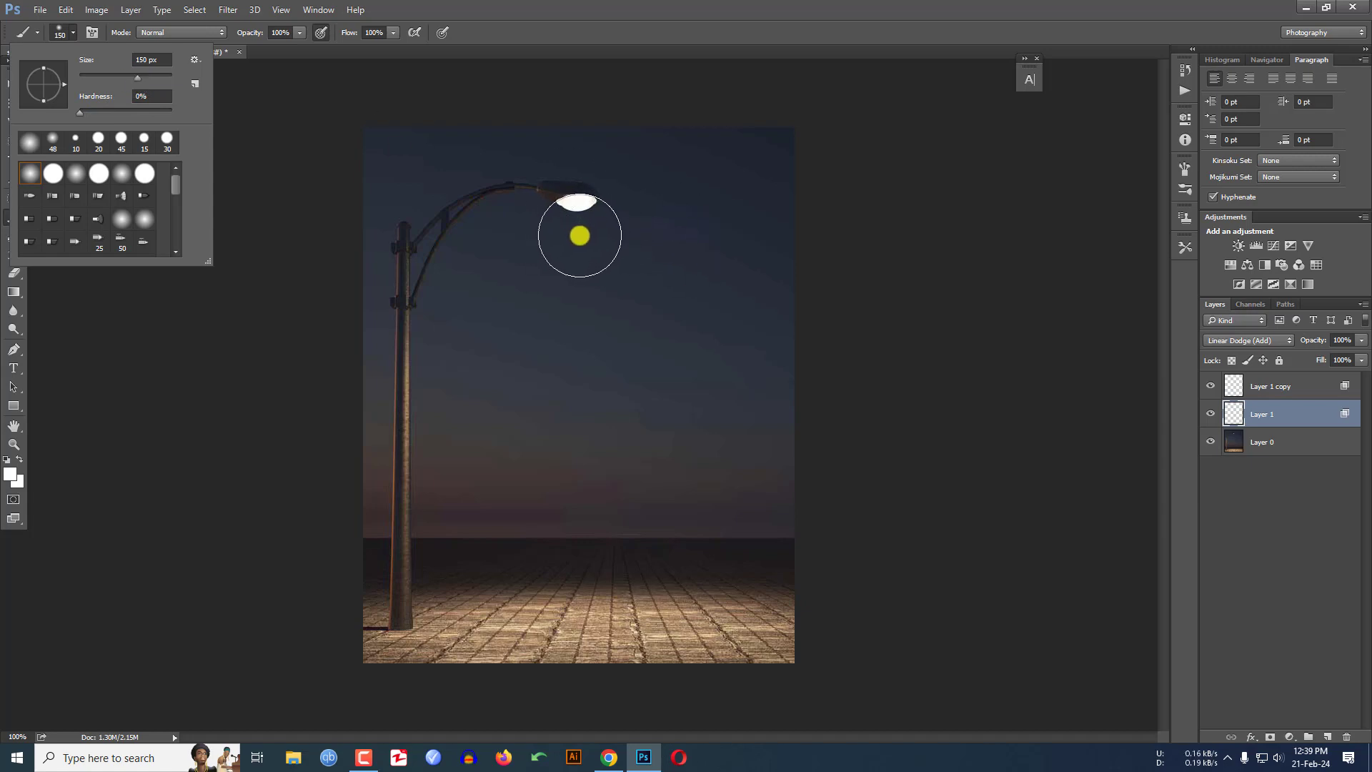
drag(137, 77, 139, 81)
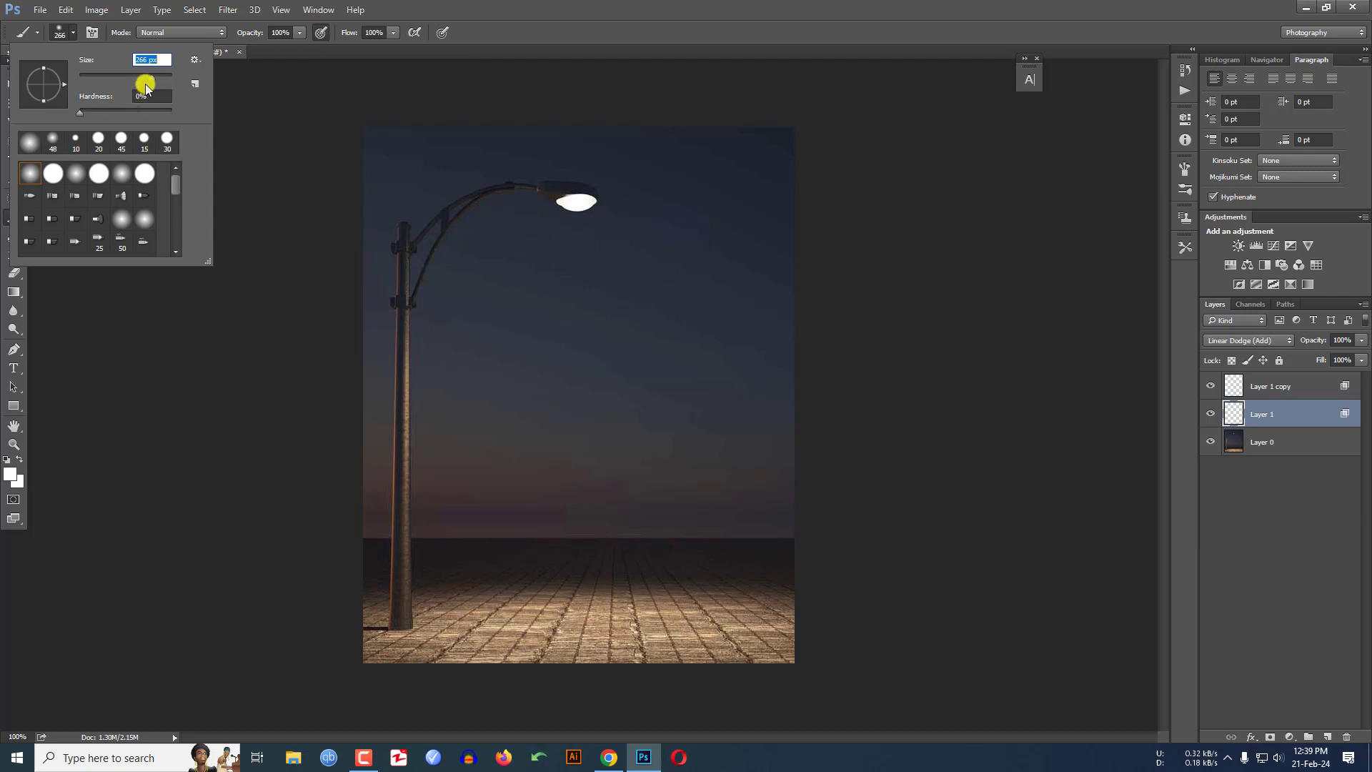
drag(149, 79, 107, 77)
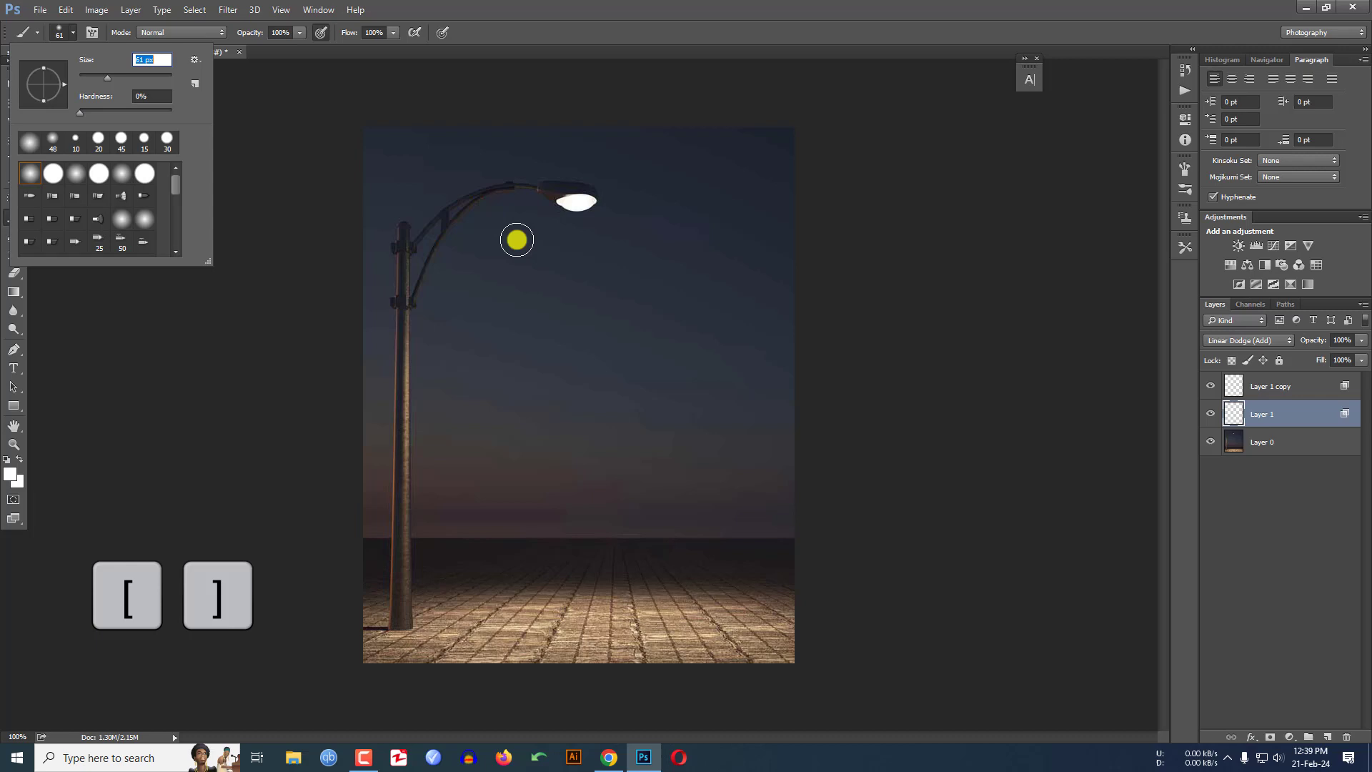
click(12, 217)
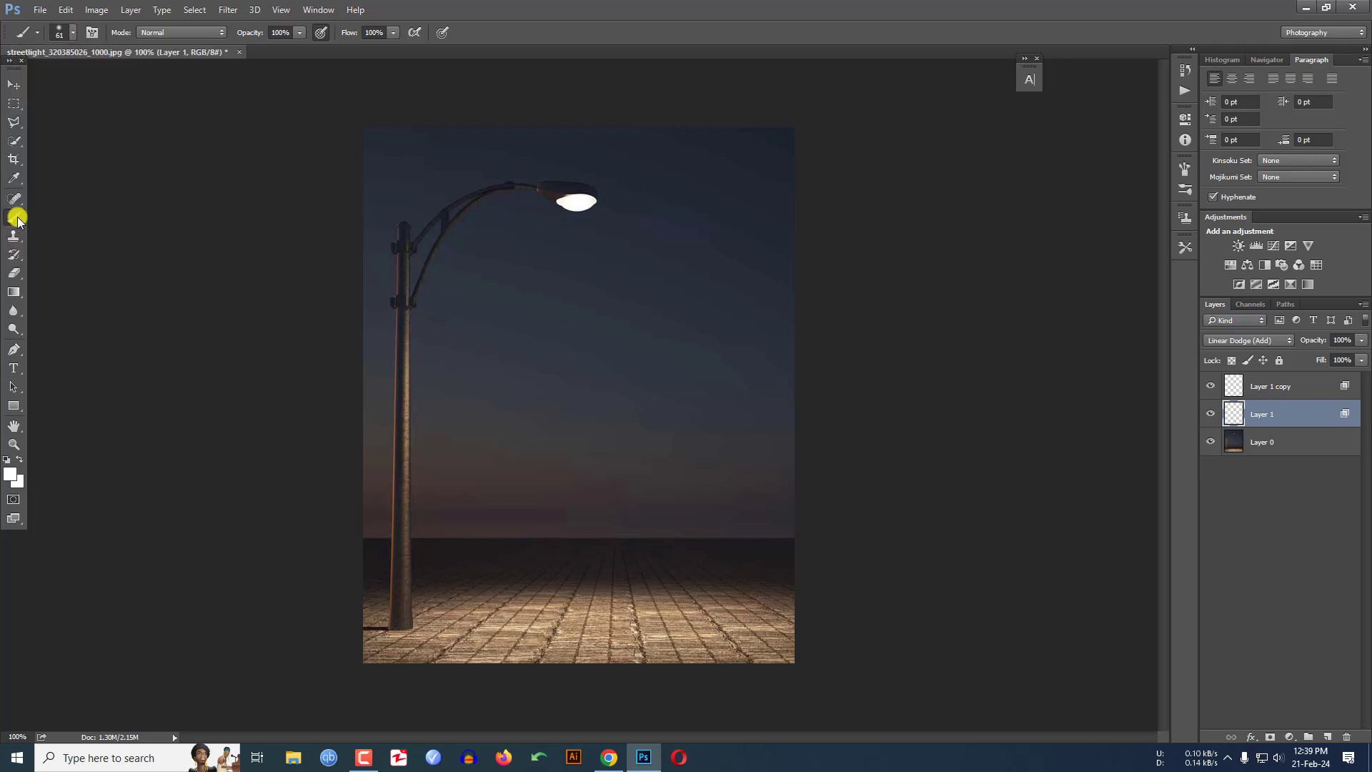
Step: Set the foreground colour to peach #ffcc99, starting from a sampled pavement tone
click(11, 474)
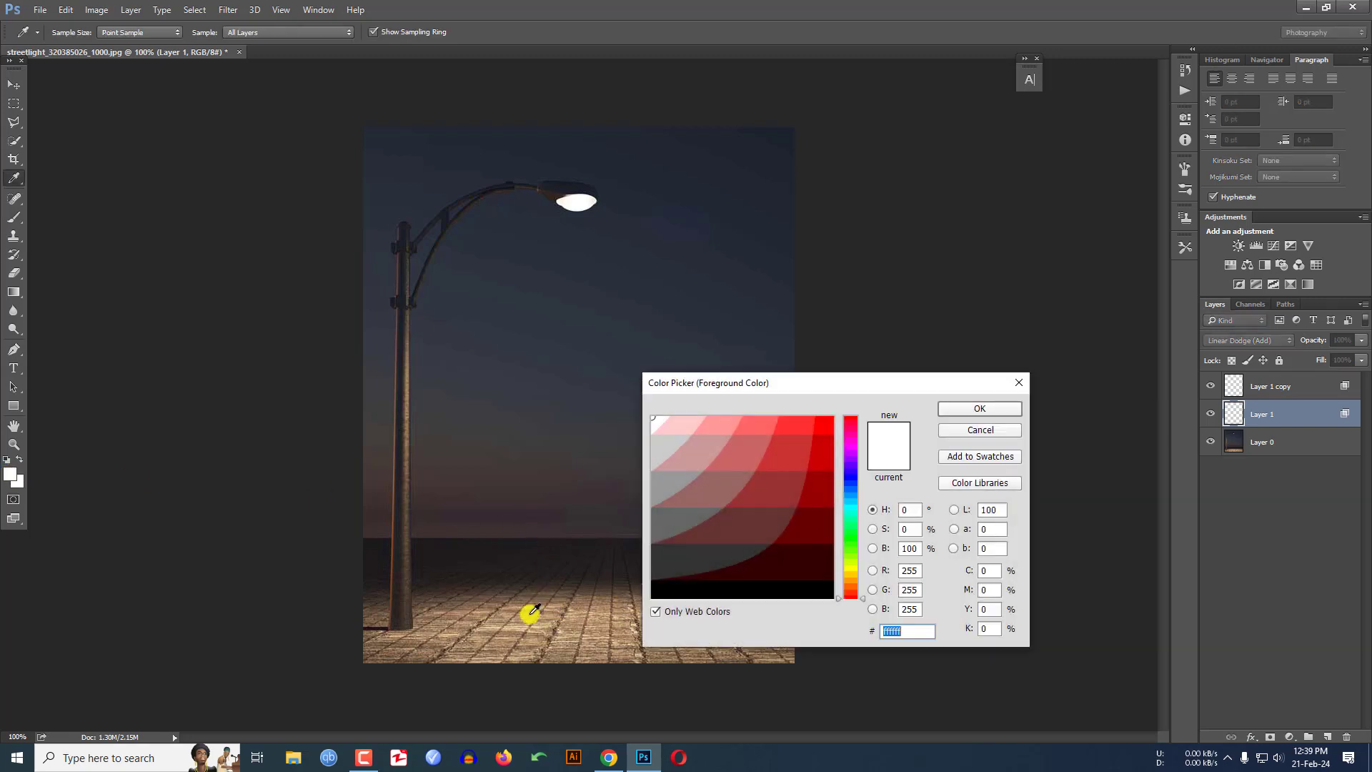
click(520, 615)
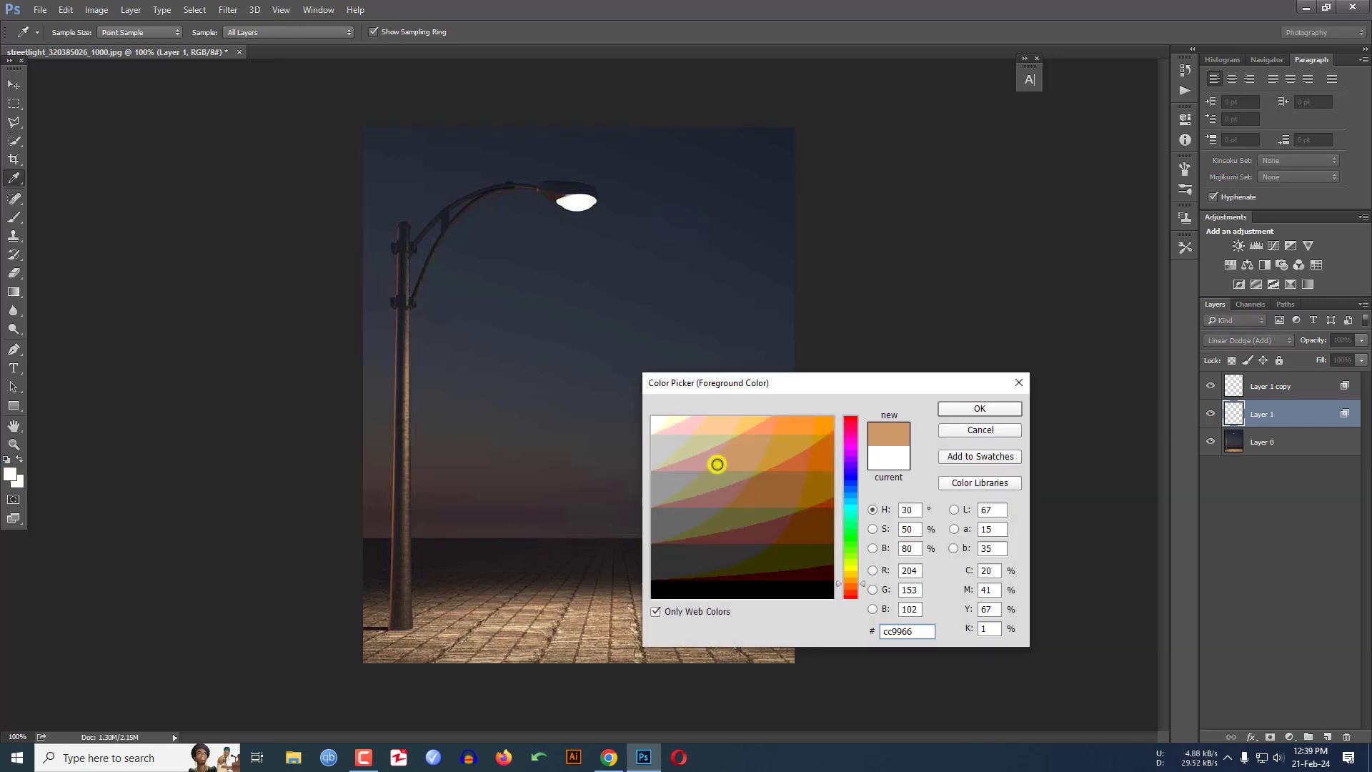
drag(717, 465, 718, 431)
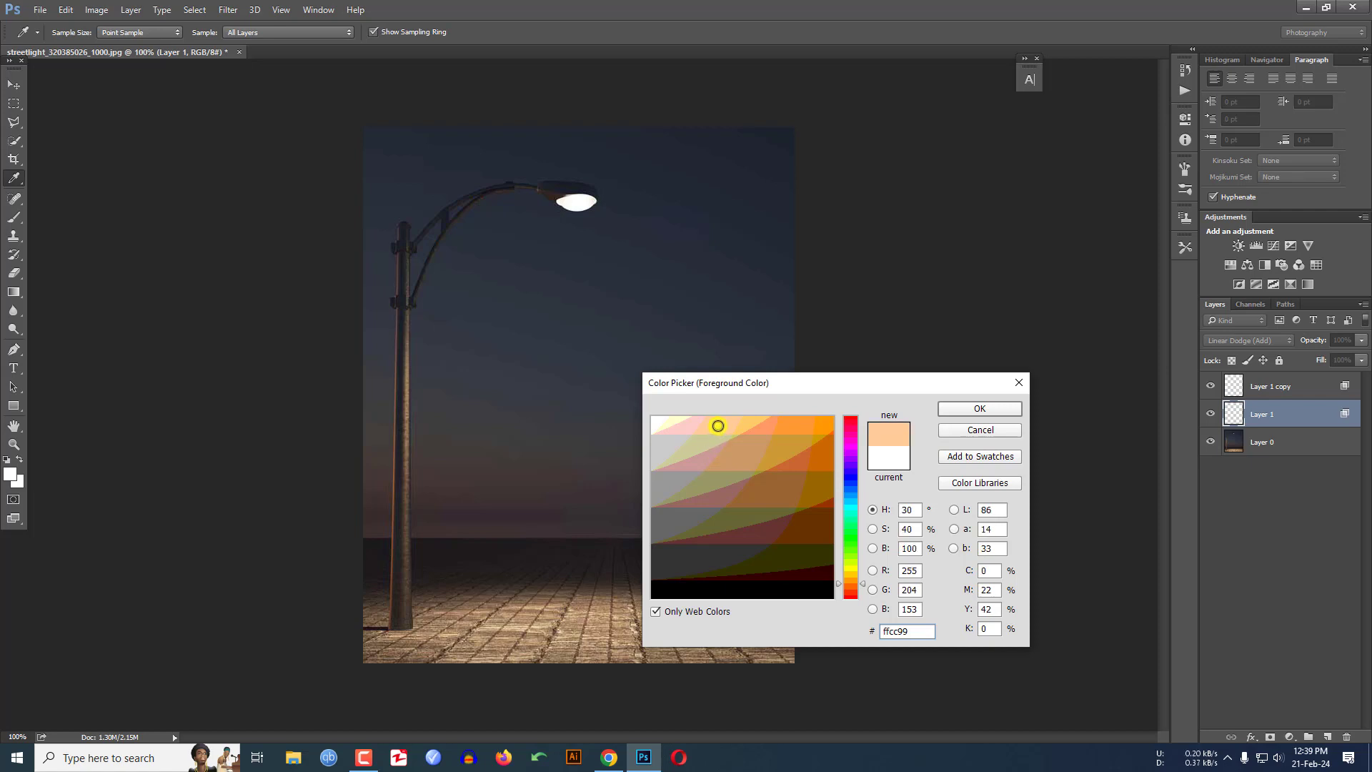
click(978, 409)
key(b)
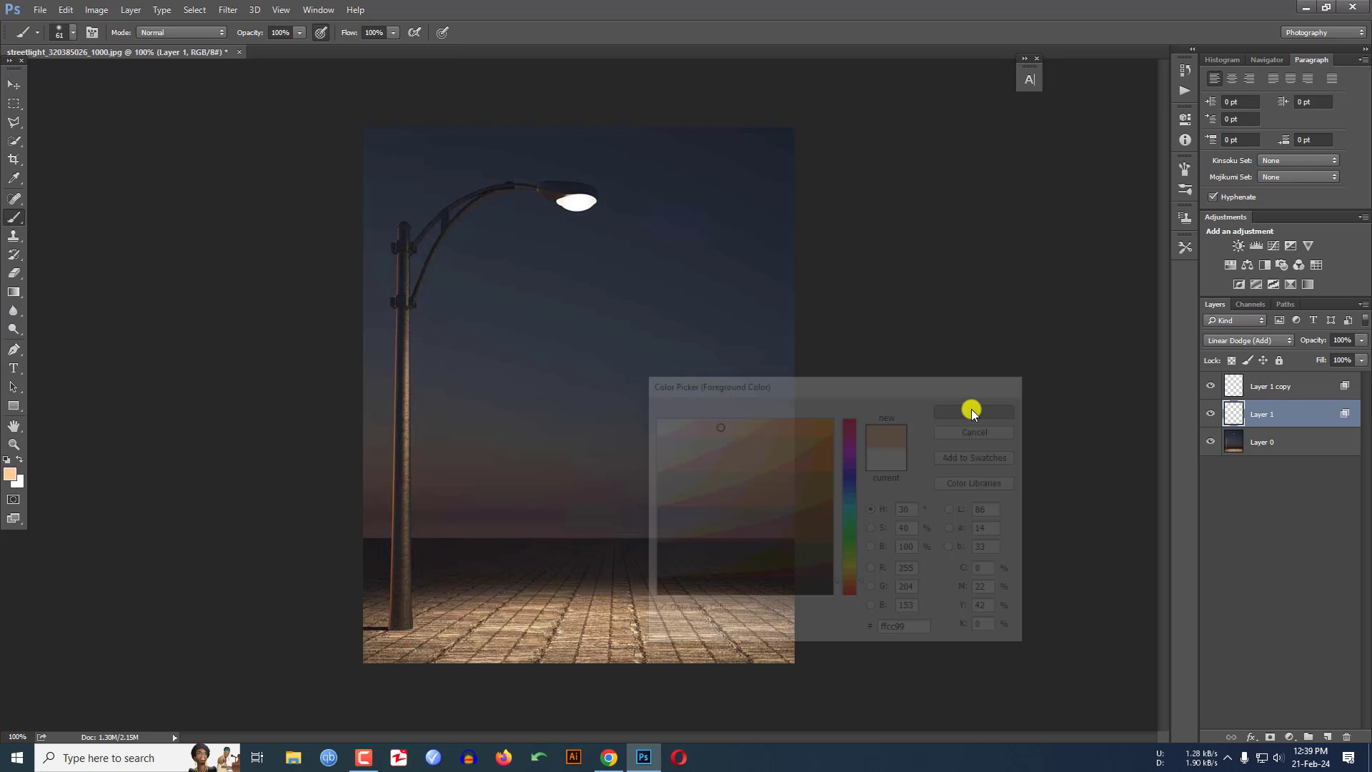
Step: Paint a peach dab under the lamp, set 94% opacity, stretch it downward, and move it onto the lamp head
click(577, 216)
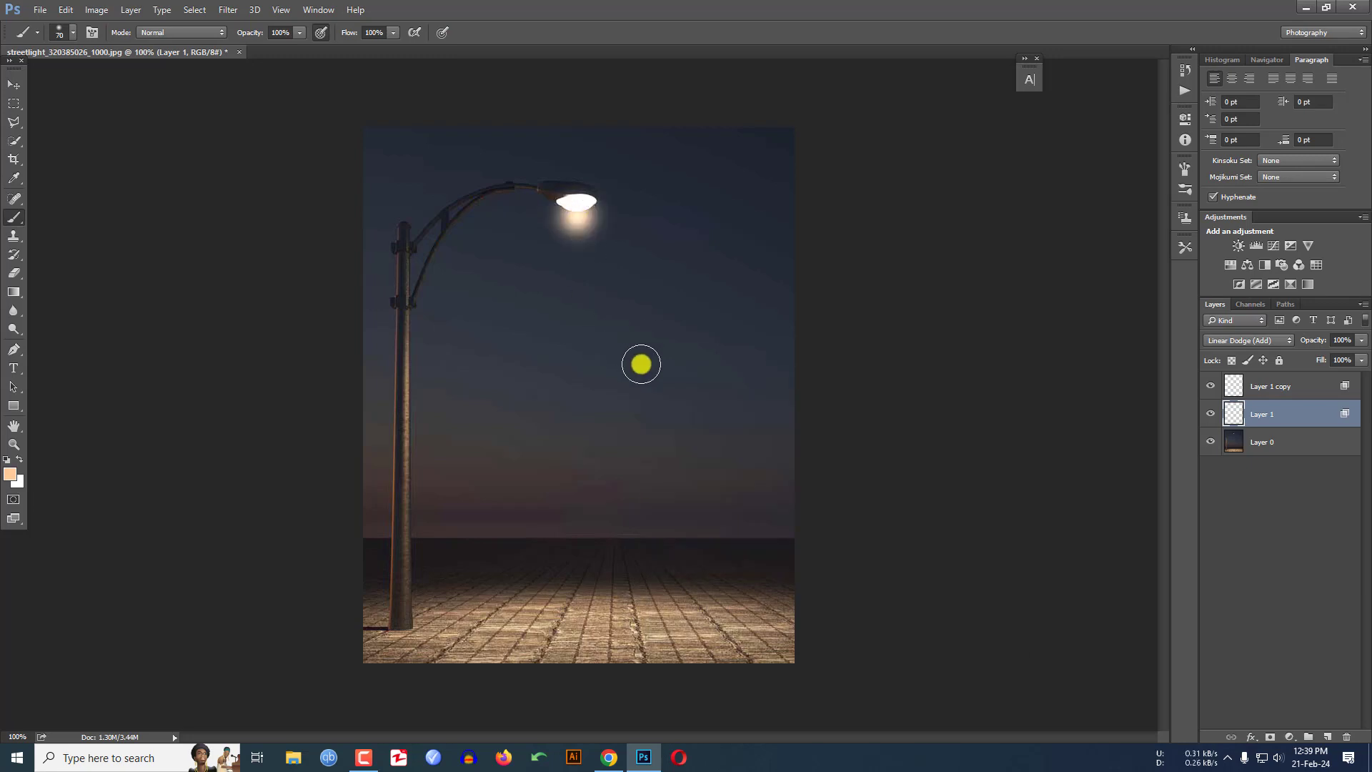
drag(1312, 340, 1309, 340)
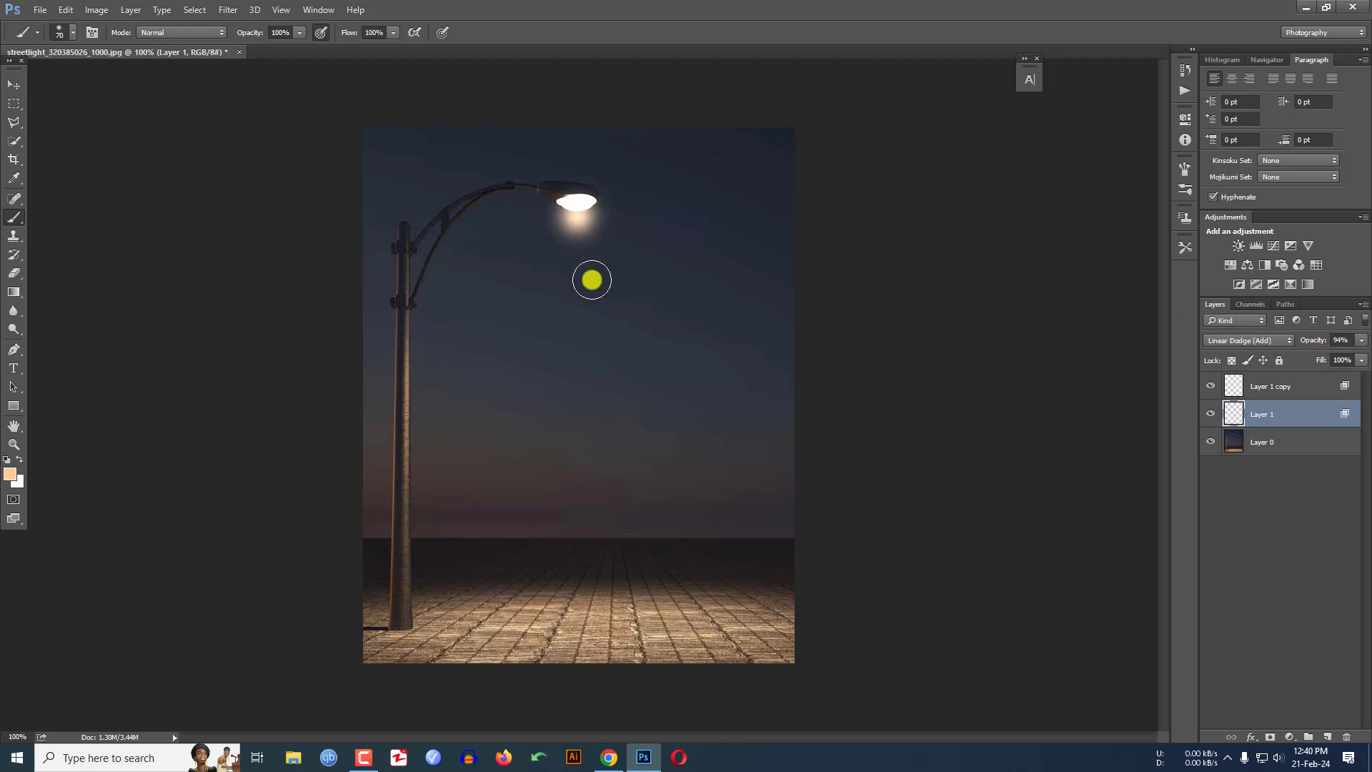
key(ctrl+t)
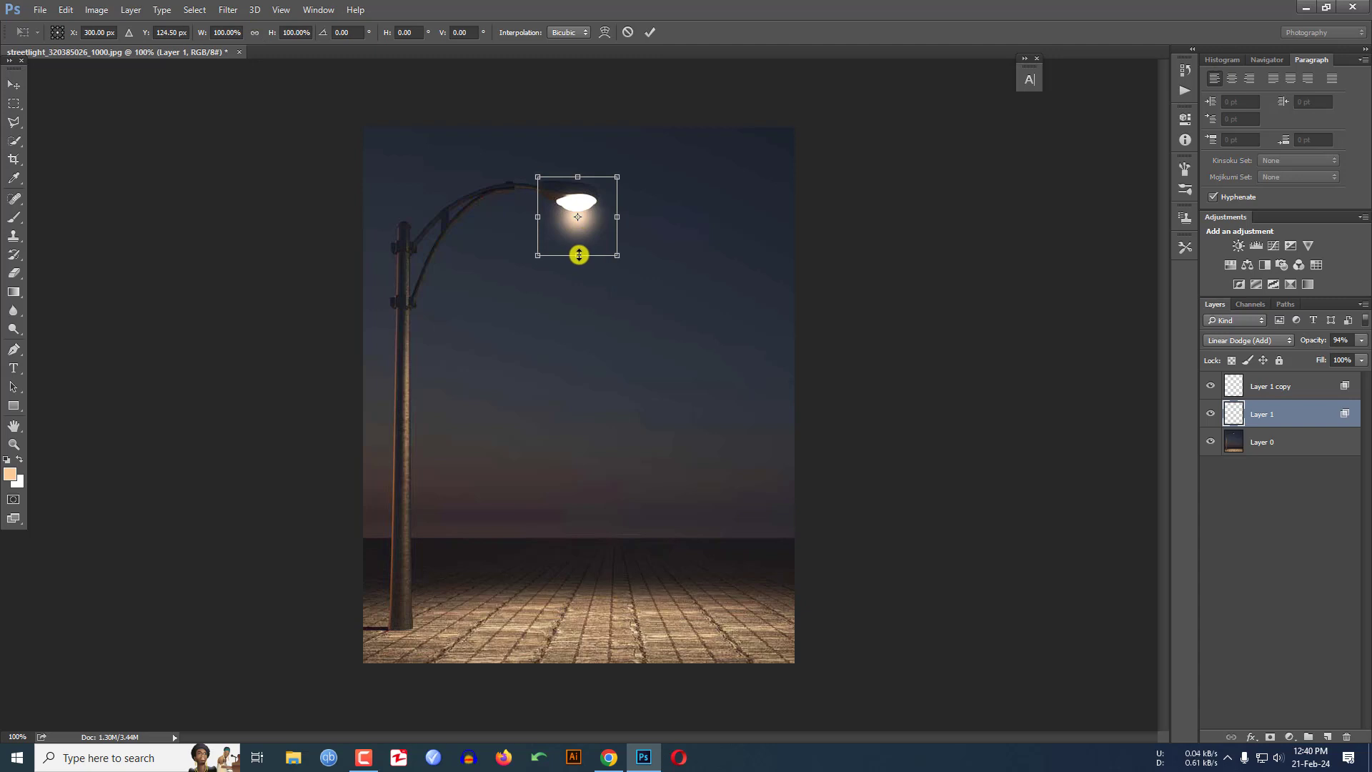
drag(579, 255, 579, 277)
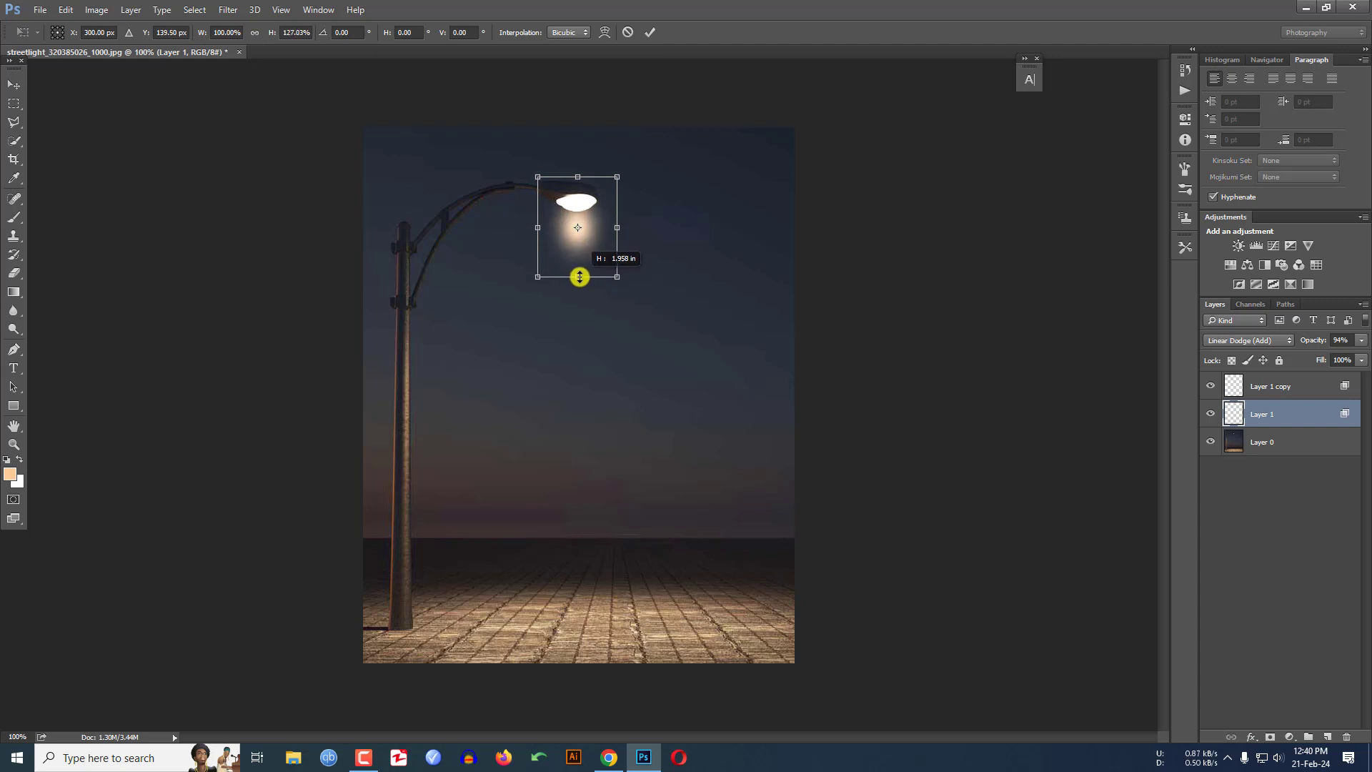
key(Return)
click(14, 84)
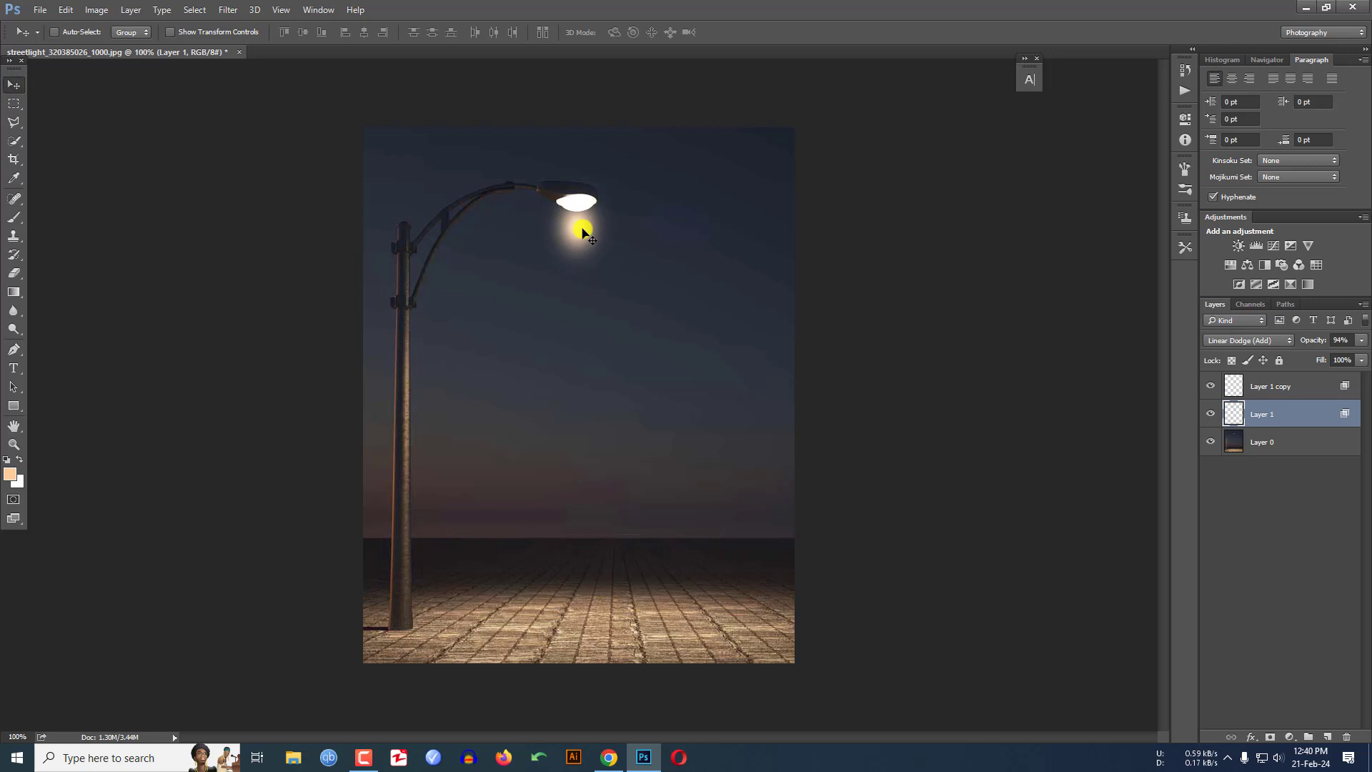
drag(582, 230, 582, 216)
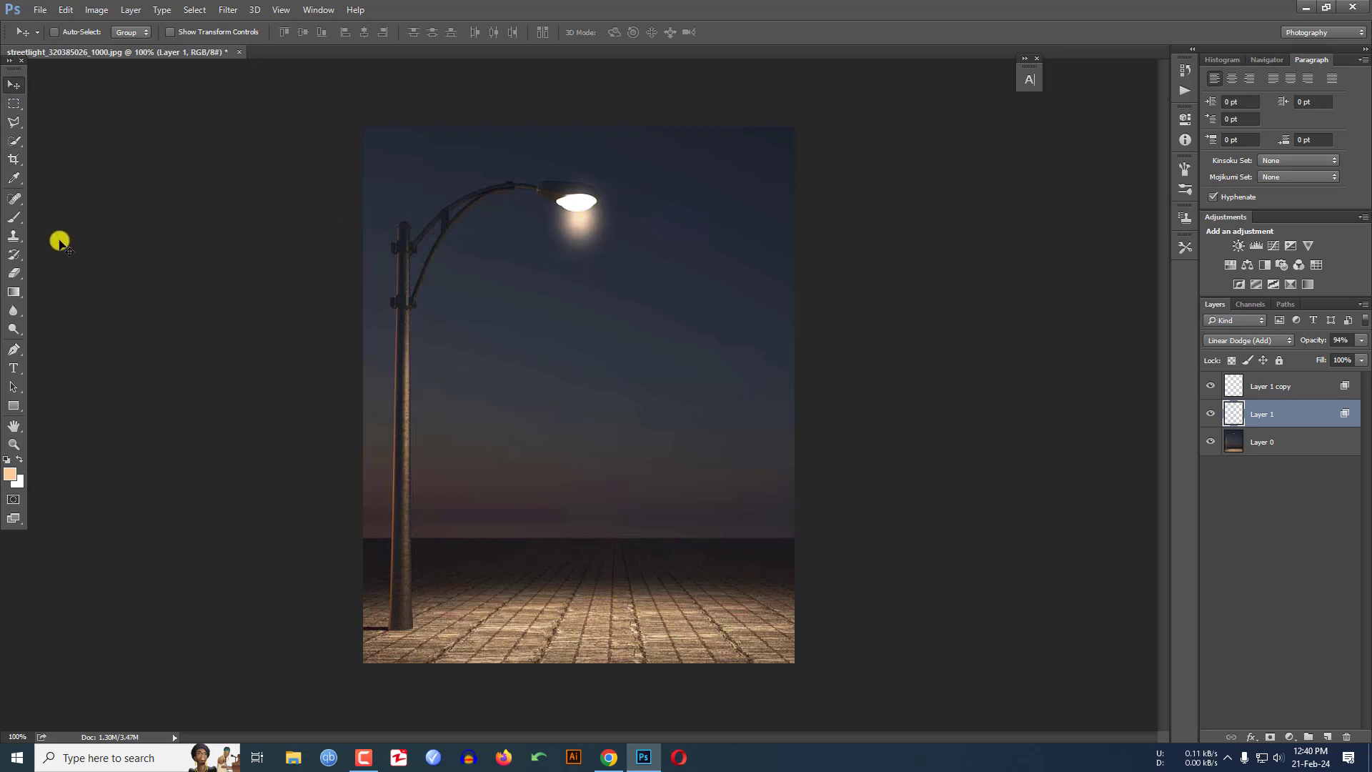
Step: On Layer 1 copy, paint a single huge 1300 px peach brush dab
click(1276, 386)
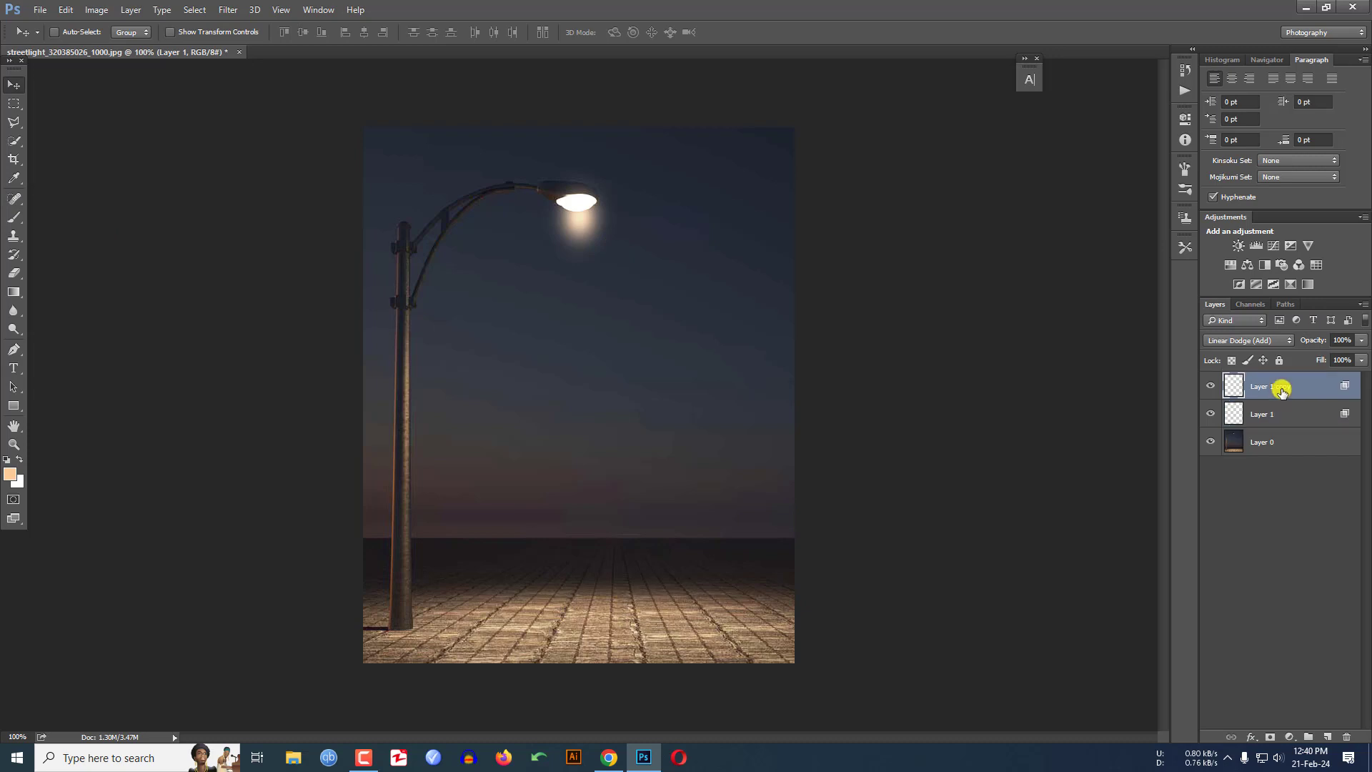
right_click(13, 217)
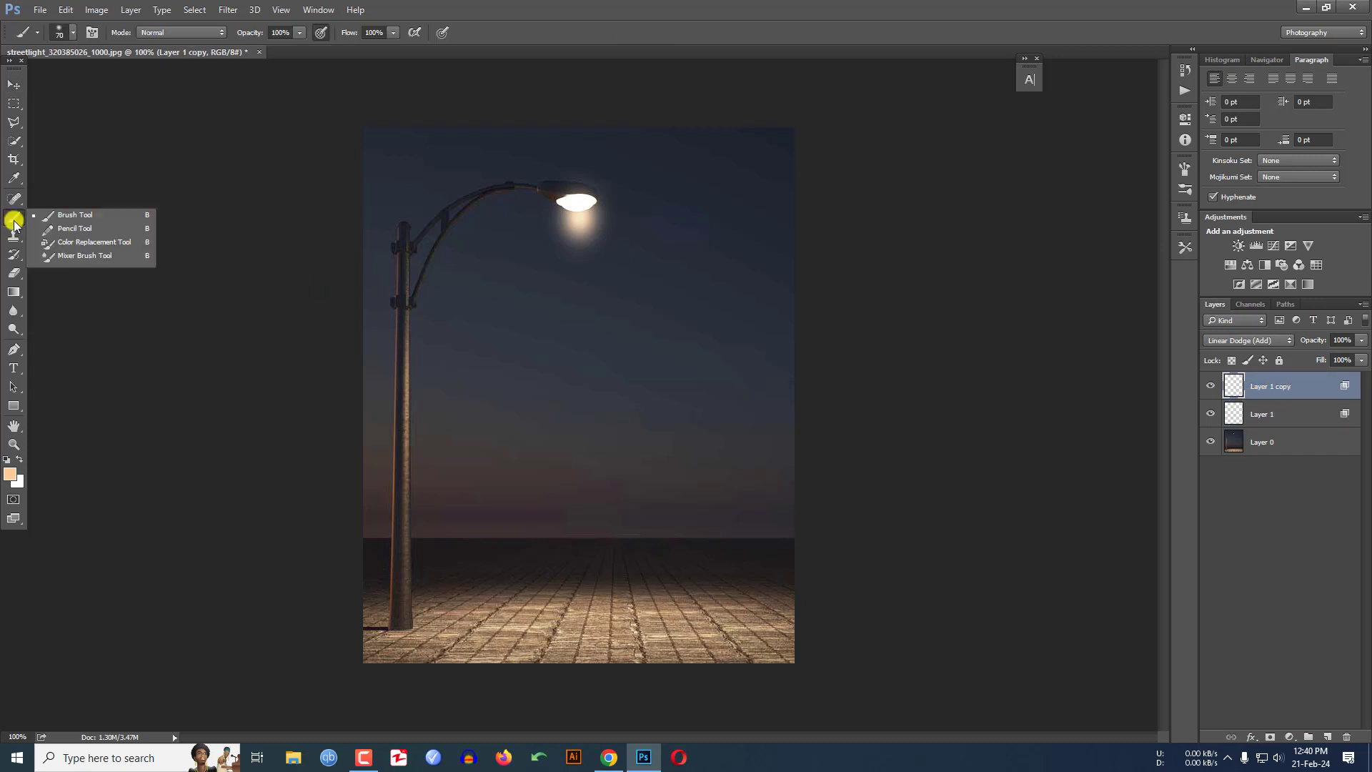
click(67, 220)
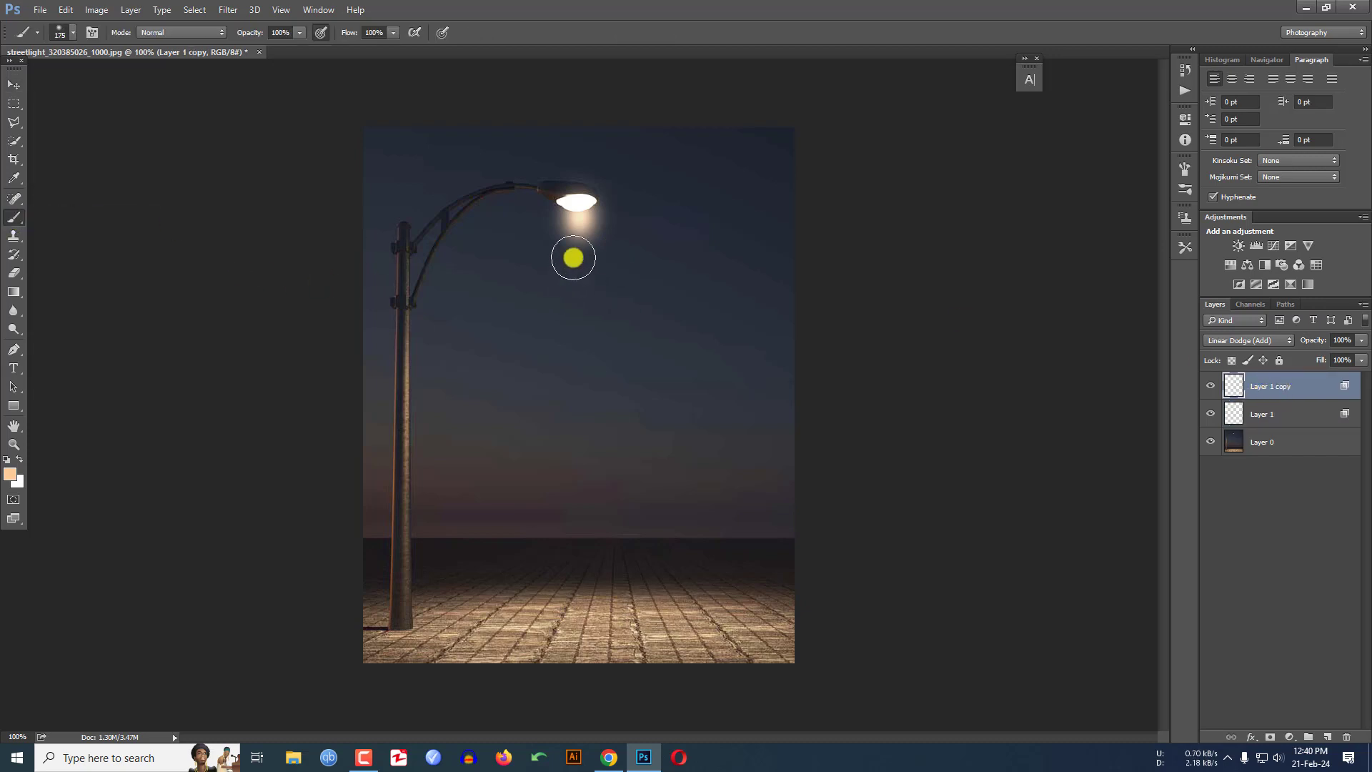
key(bracketright)
key(bracketright)
key(bracketright)
key(bracketright)
key(bracketright)
key(bracketright)
key(bracketright)
key(bracketright)
key(bracketright)
key(bracketright)
key(bracketright)
key(bracketright)
key(bracketright)
key(bracketright)
key(bracketright)
key(bracketright)
key(bracketright)
key(bracketright)
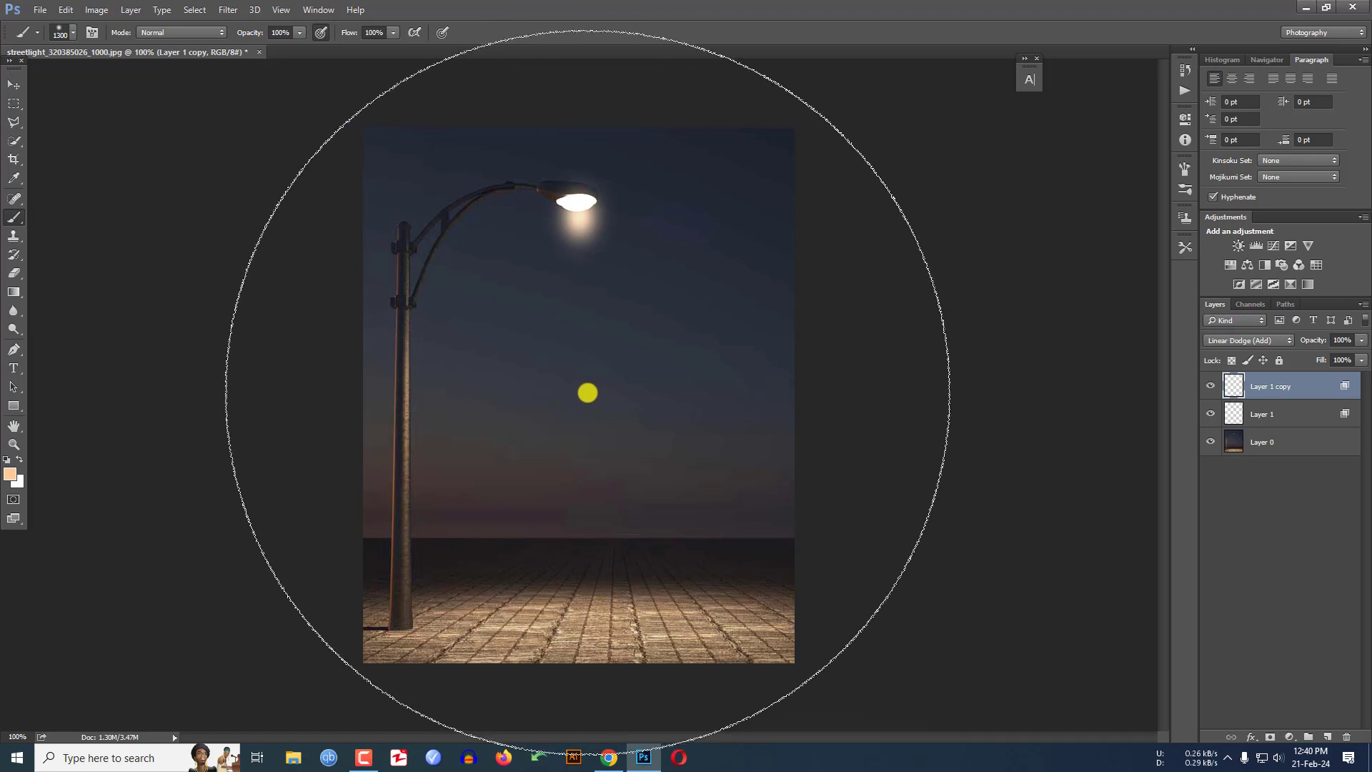
click(596, 396)
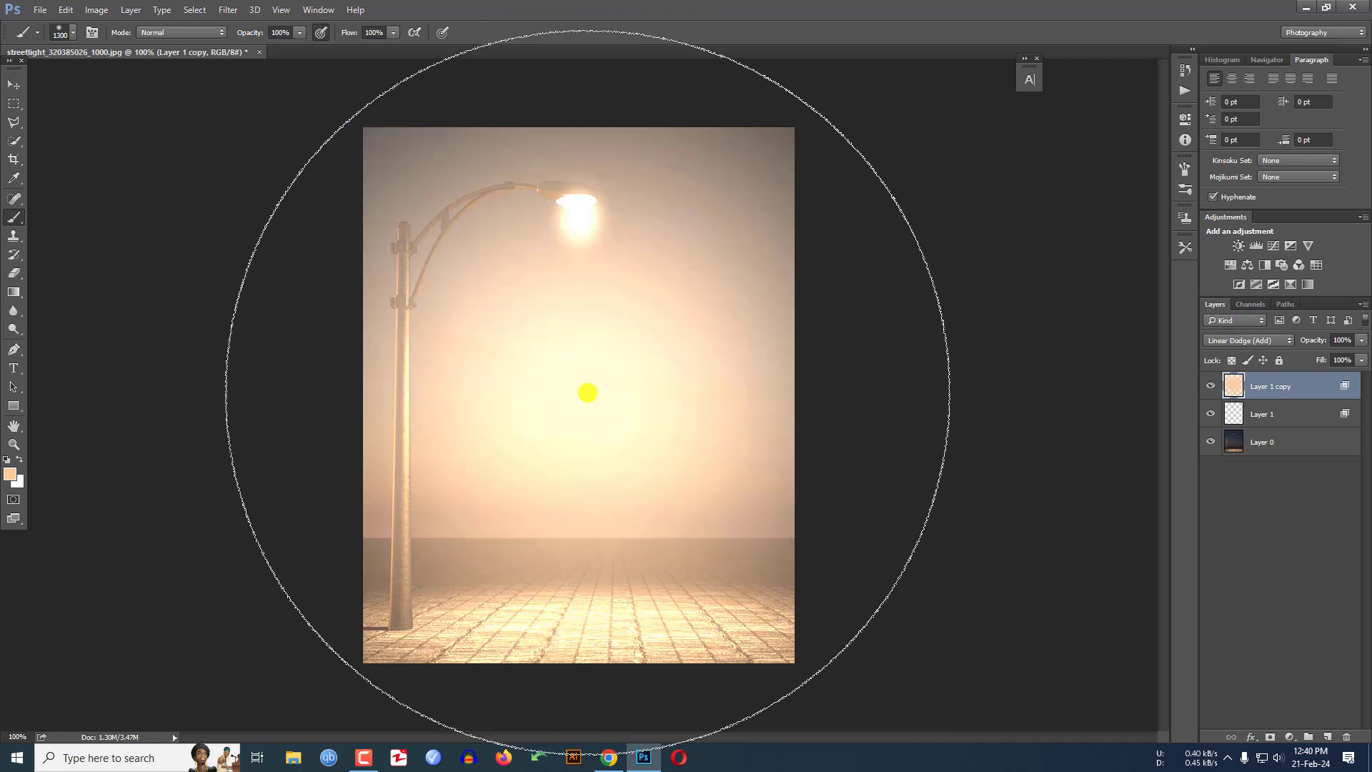
Step: Scale the peach glow to about 142%, centre it over the photo, and apply the transform
click(12, 83)
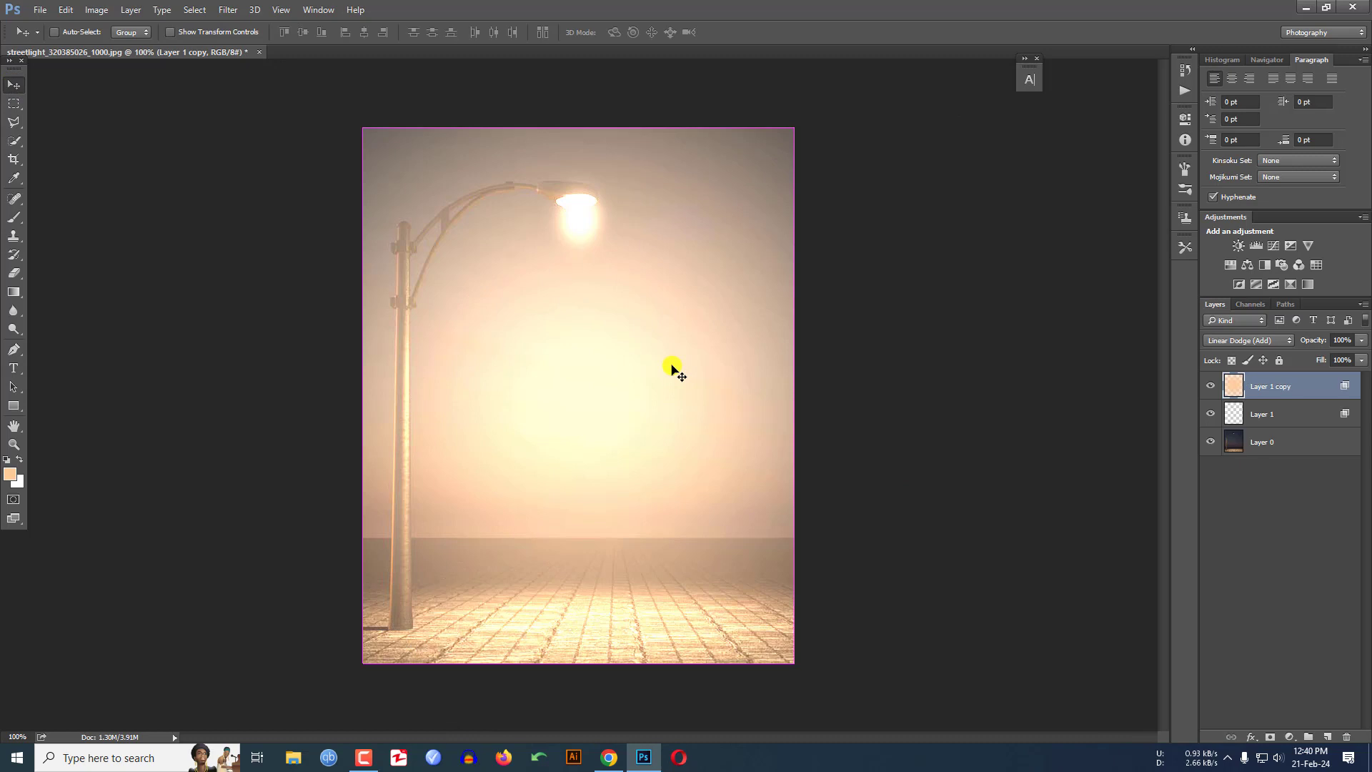
key(ctrl+t)
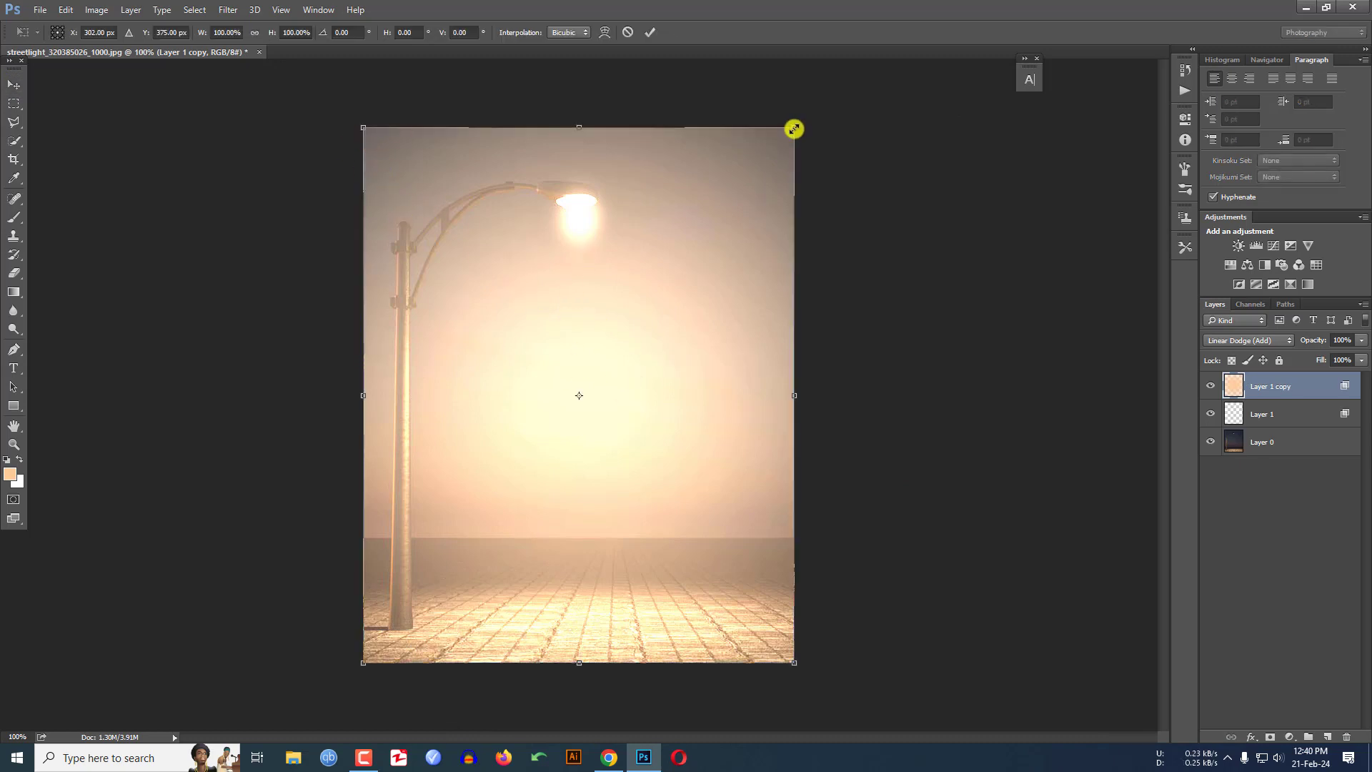
drag(794, 127, 869, 36)
drag(608, 297, 574, 304)
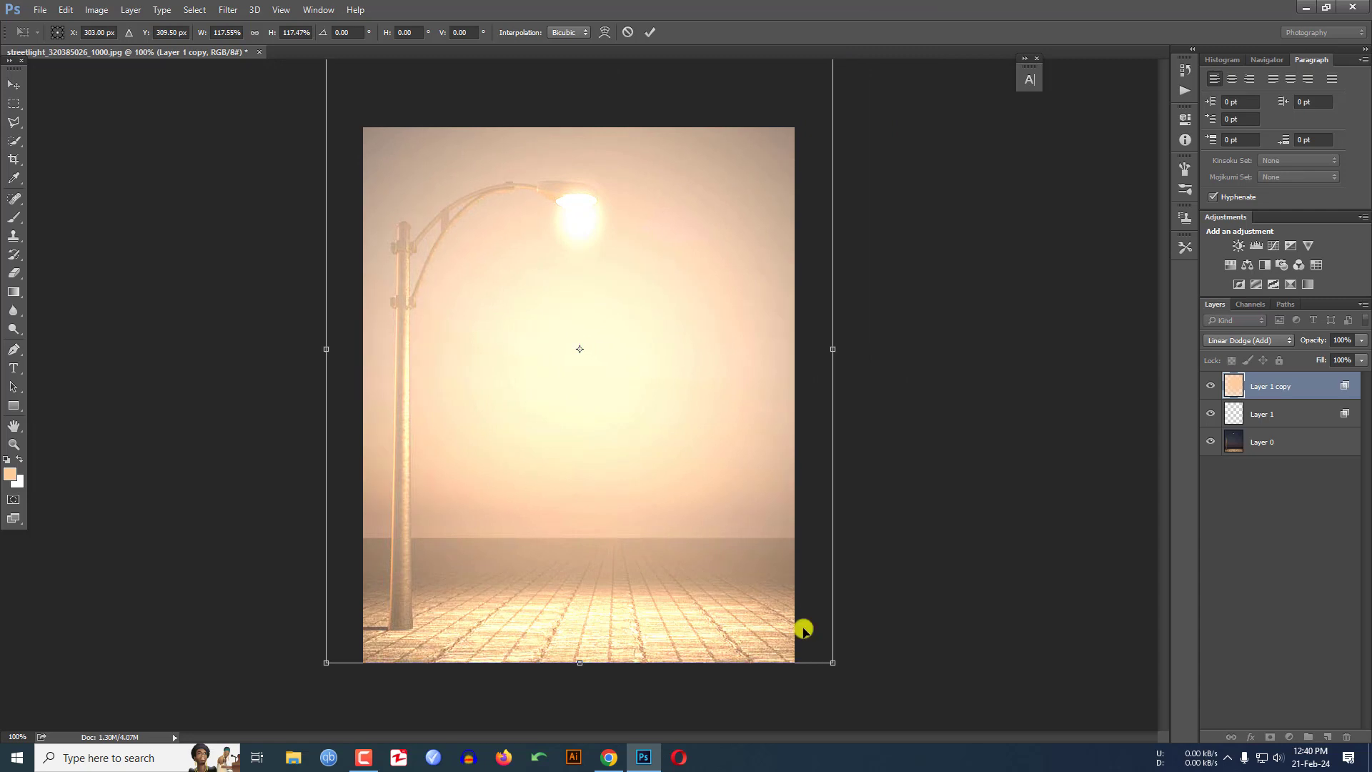
drag(833, 662, 915, 764)
drag(711, 548, 683, 485)
drag(887, 704, 906, 735)
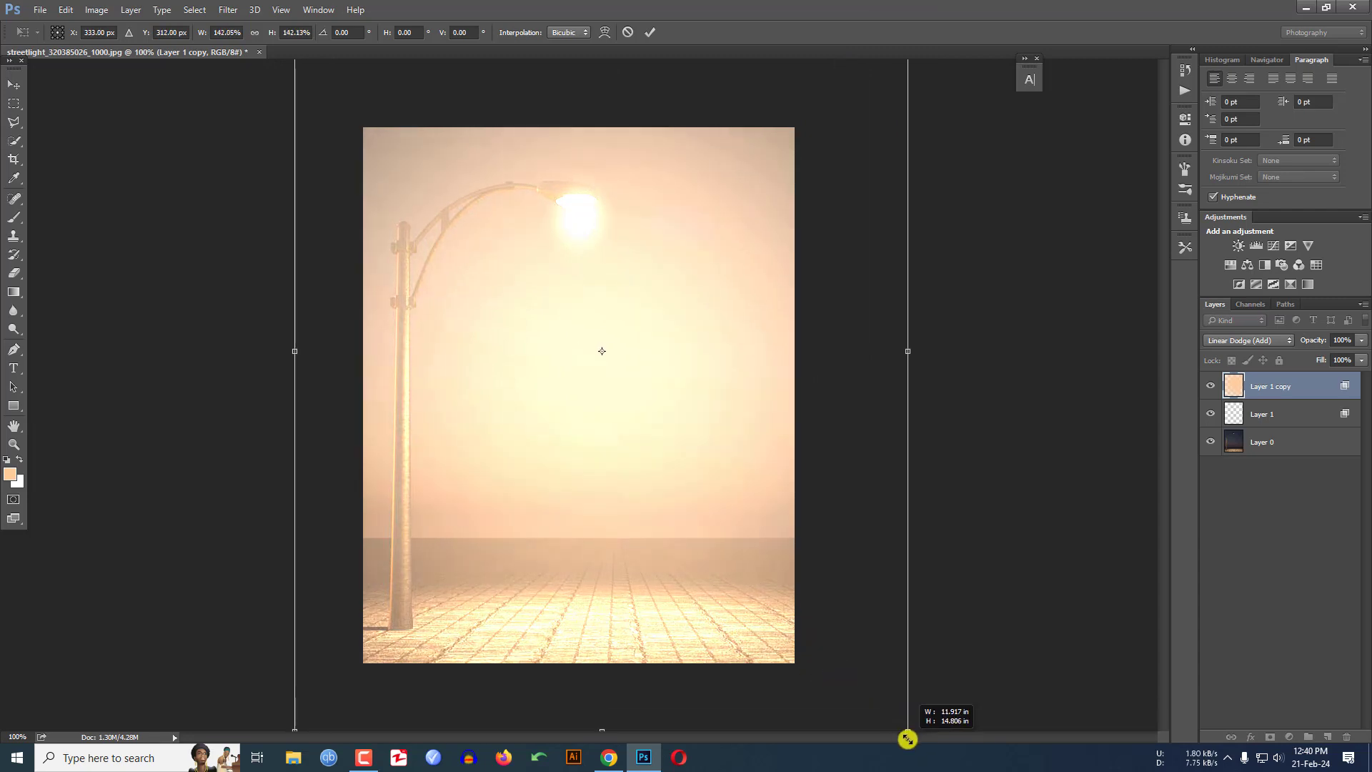
drag(634, 542, 632, 505)
click(9, 86)
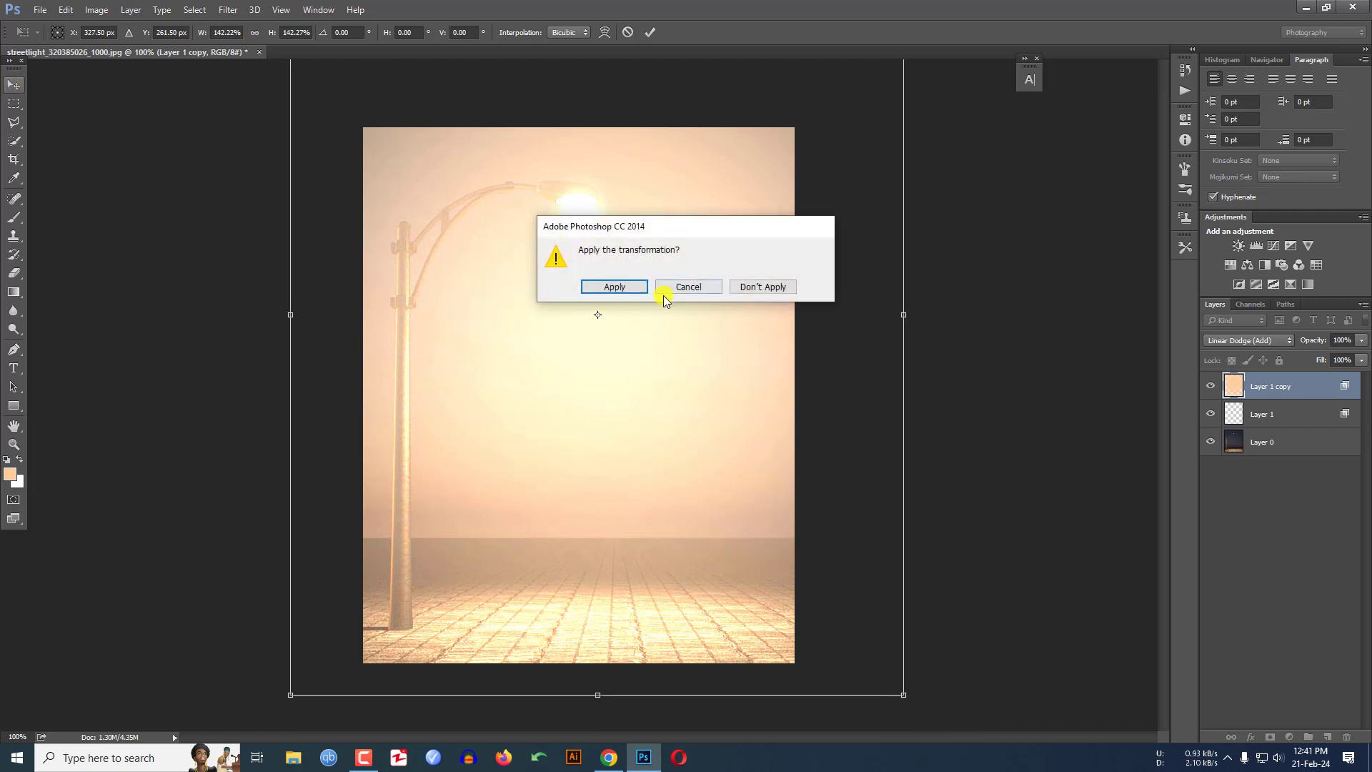
click(615, 286)
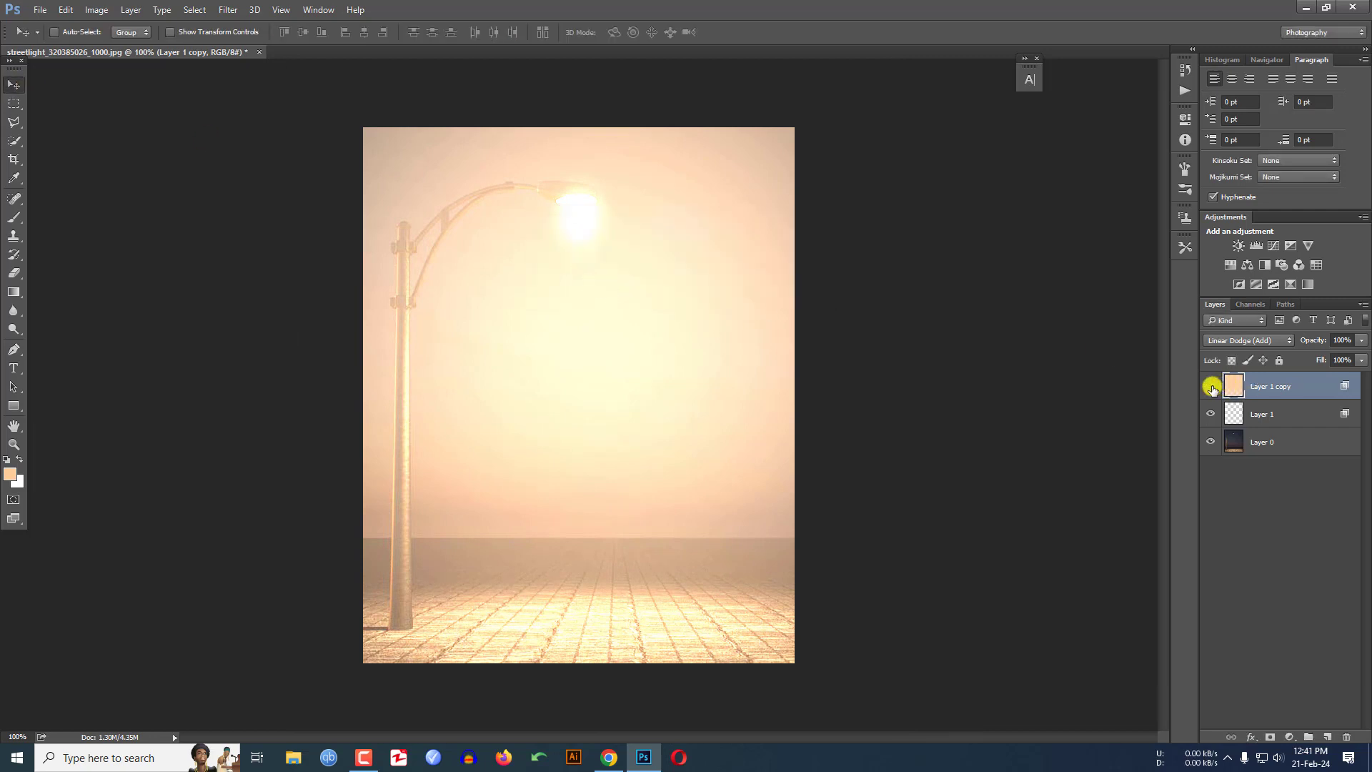
Step: Hide Layer 1 copy, lasso a cone from the lamp to both bottom corners, then show it again
click(1210, 387)
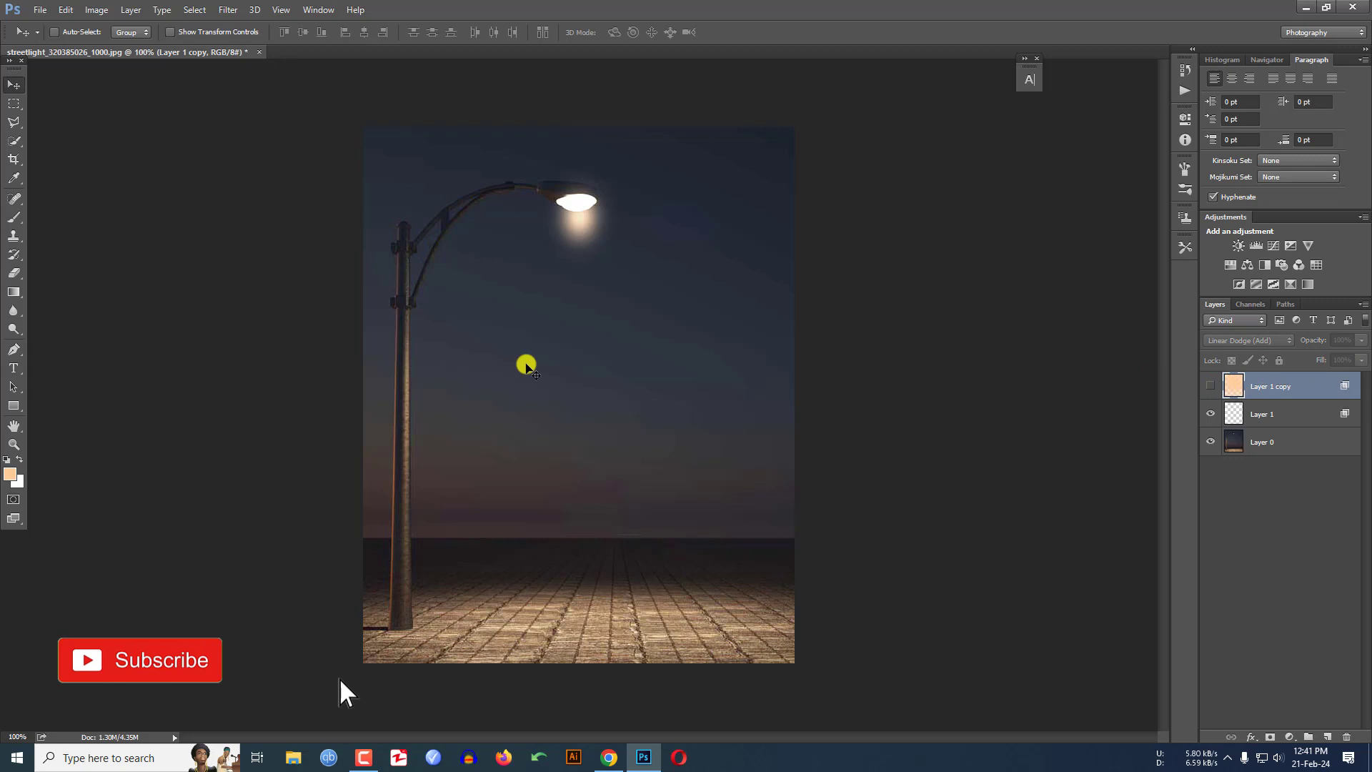
right_click(14, 121)
click(62, 135)
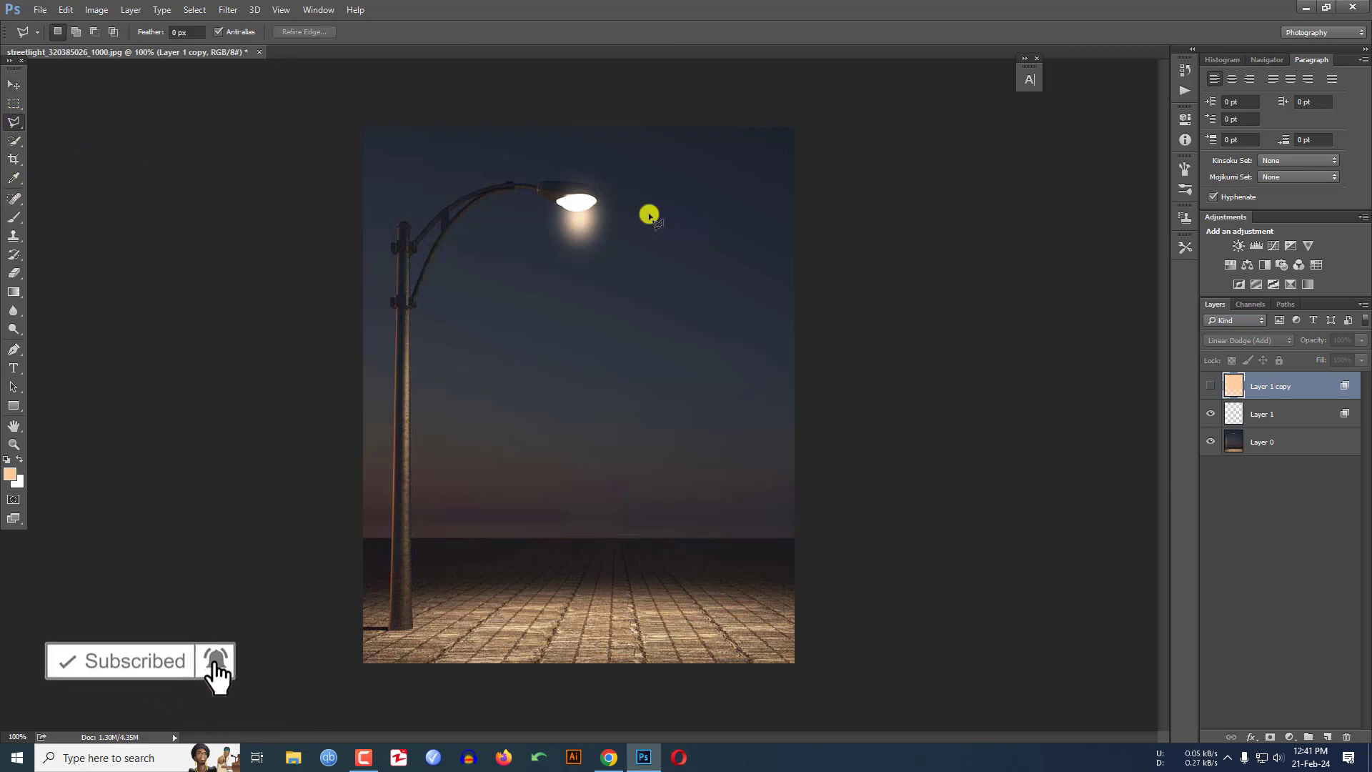
click(557, 203)
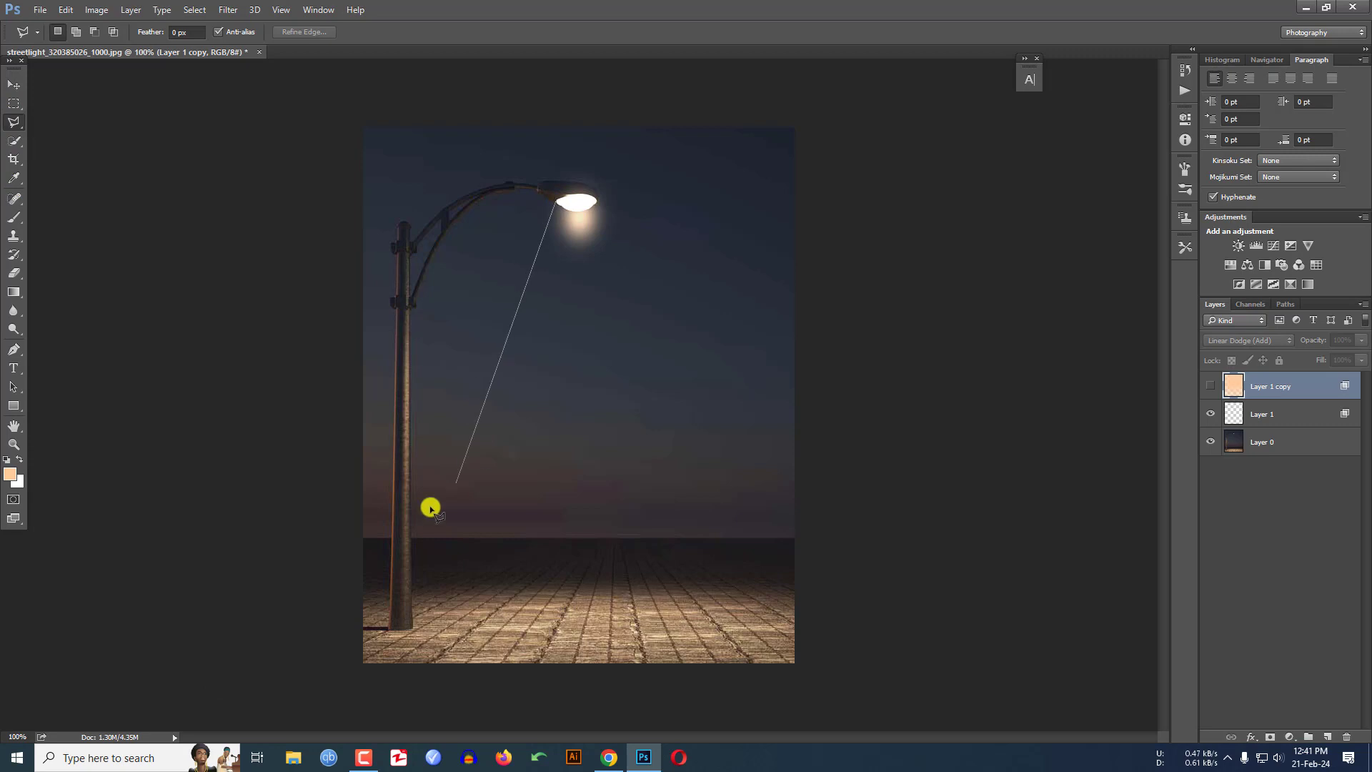
click(372, 669)
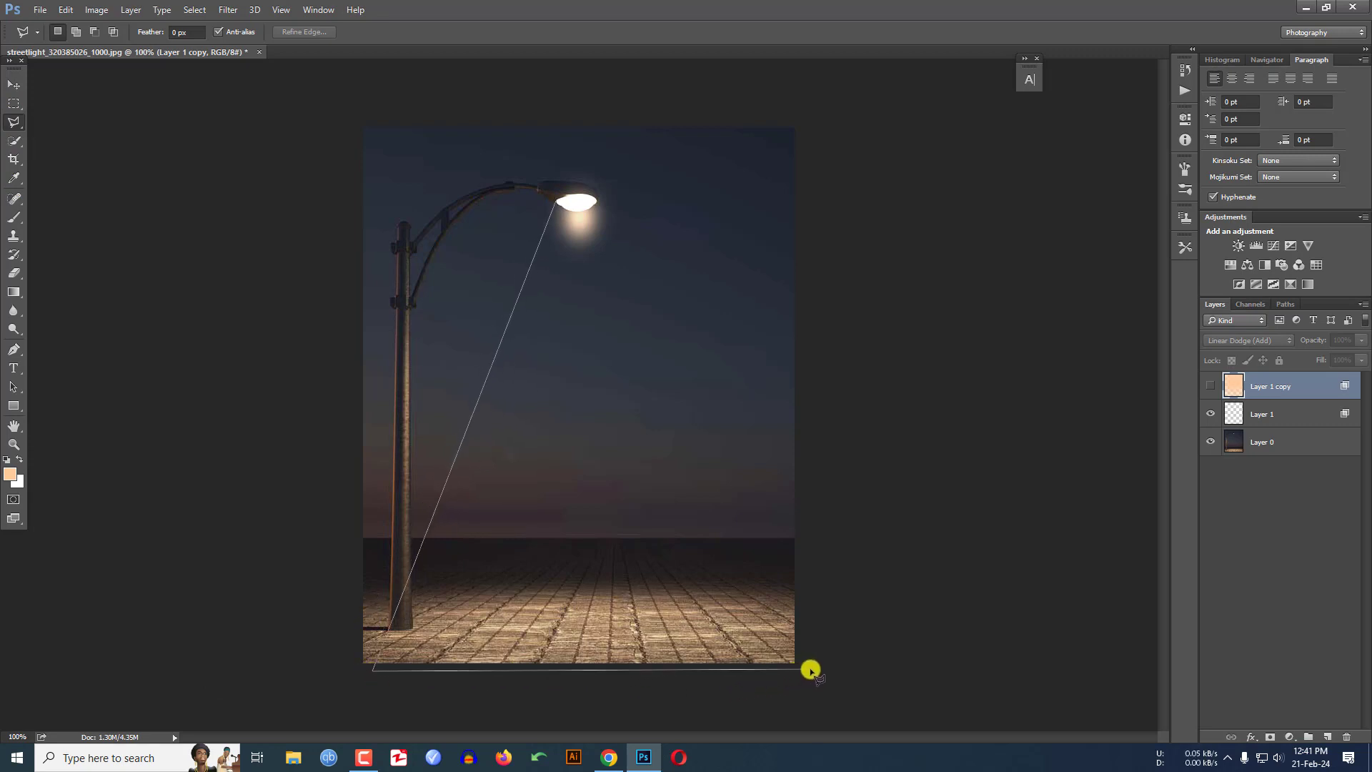
click(810, 669)
click(557, 200)
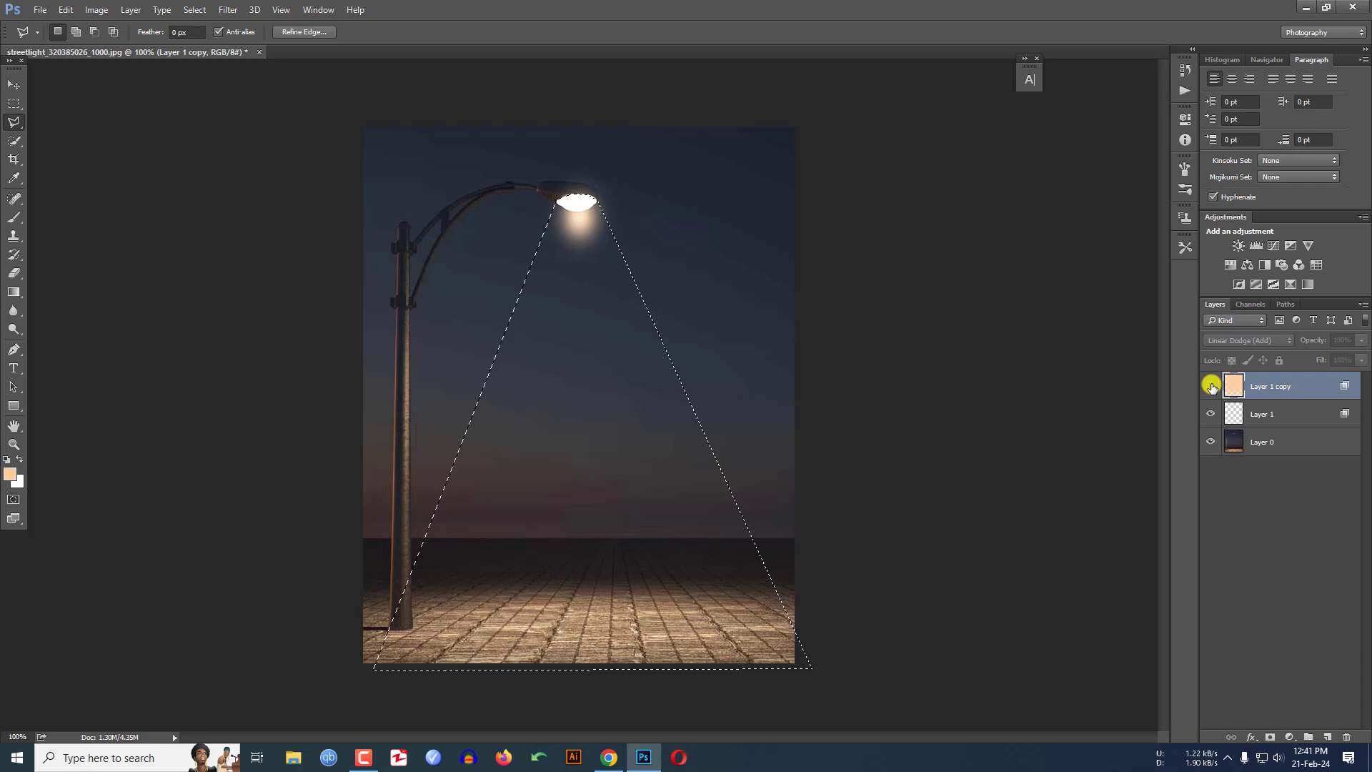
click(1214, 386)
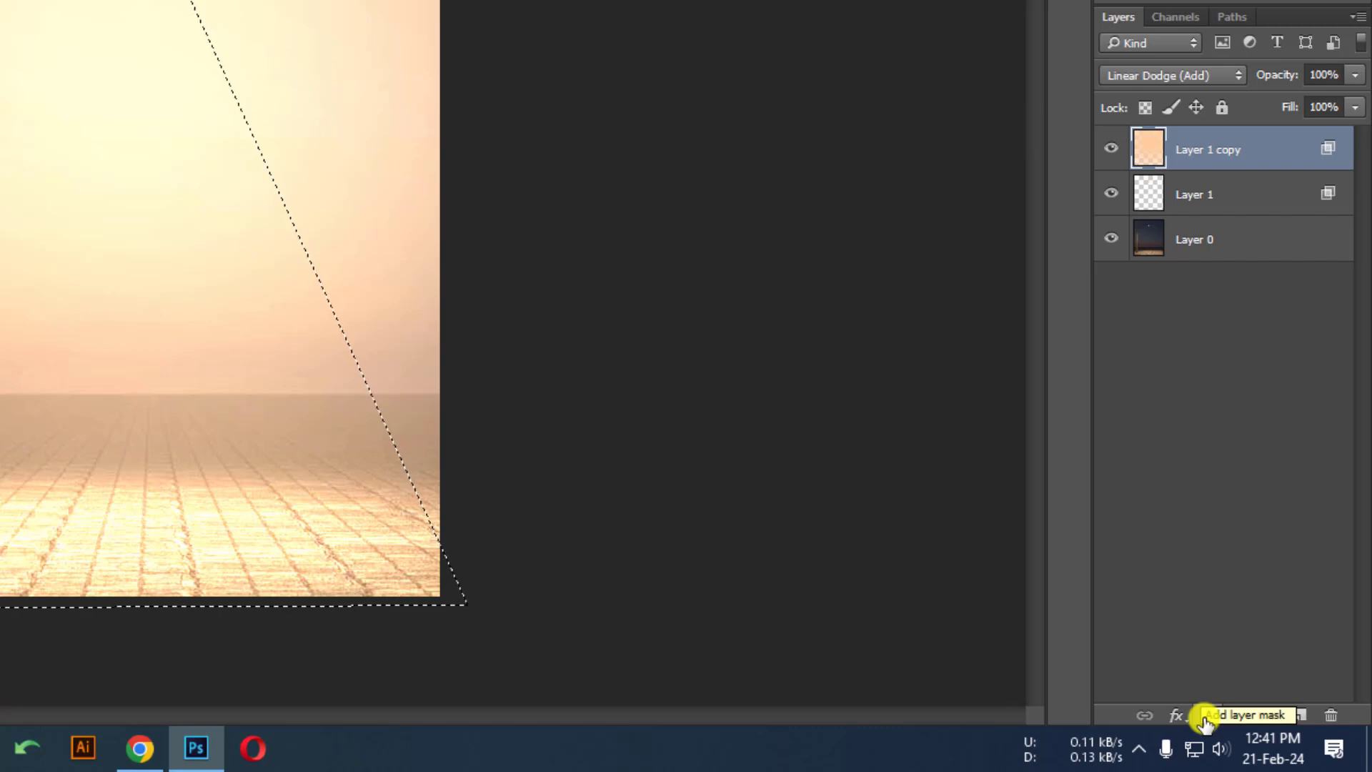
Step: Mask Layer 1 copy to the cone, feather the mask 18.5 px, and lower opacity to 71%
click(1205, 716)
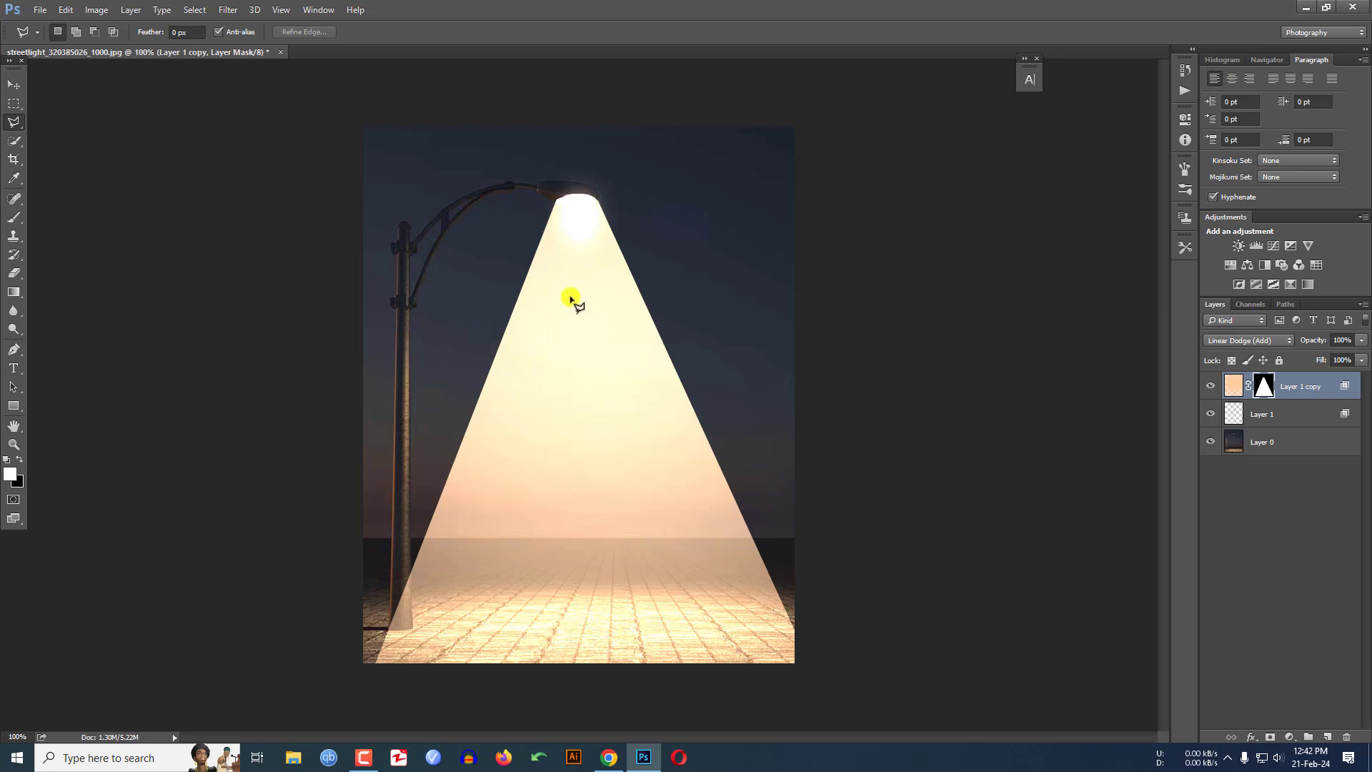
click(308, 10)
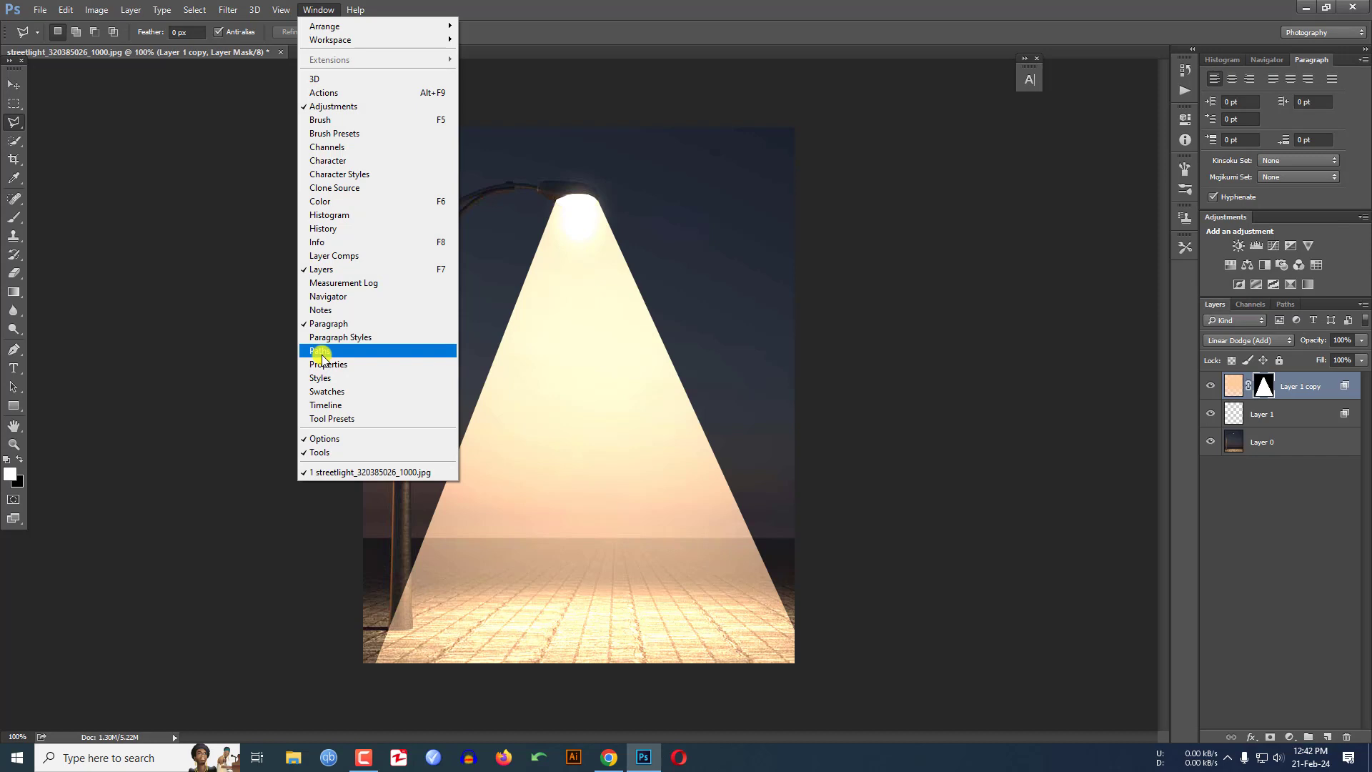
click(350, 363)
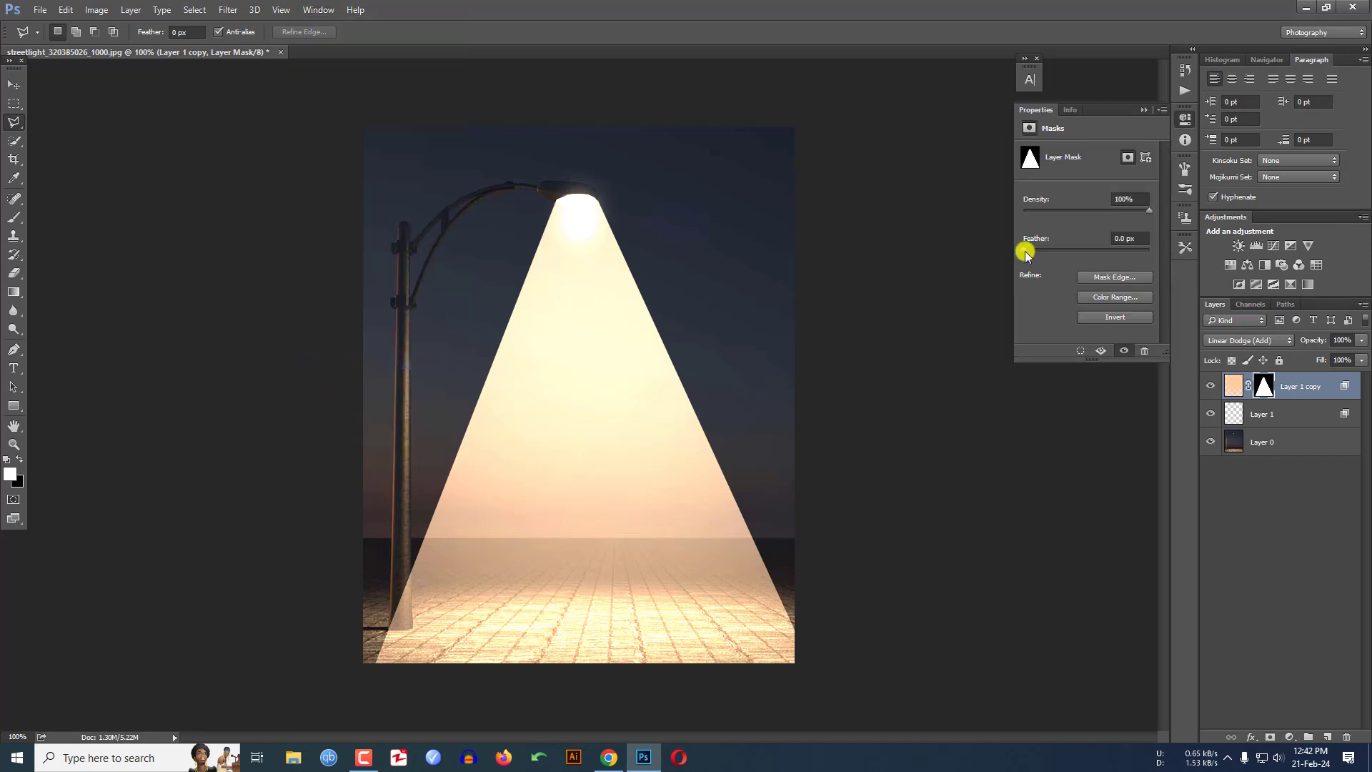
drag(1026, 252, 1077, 251)
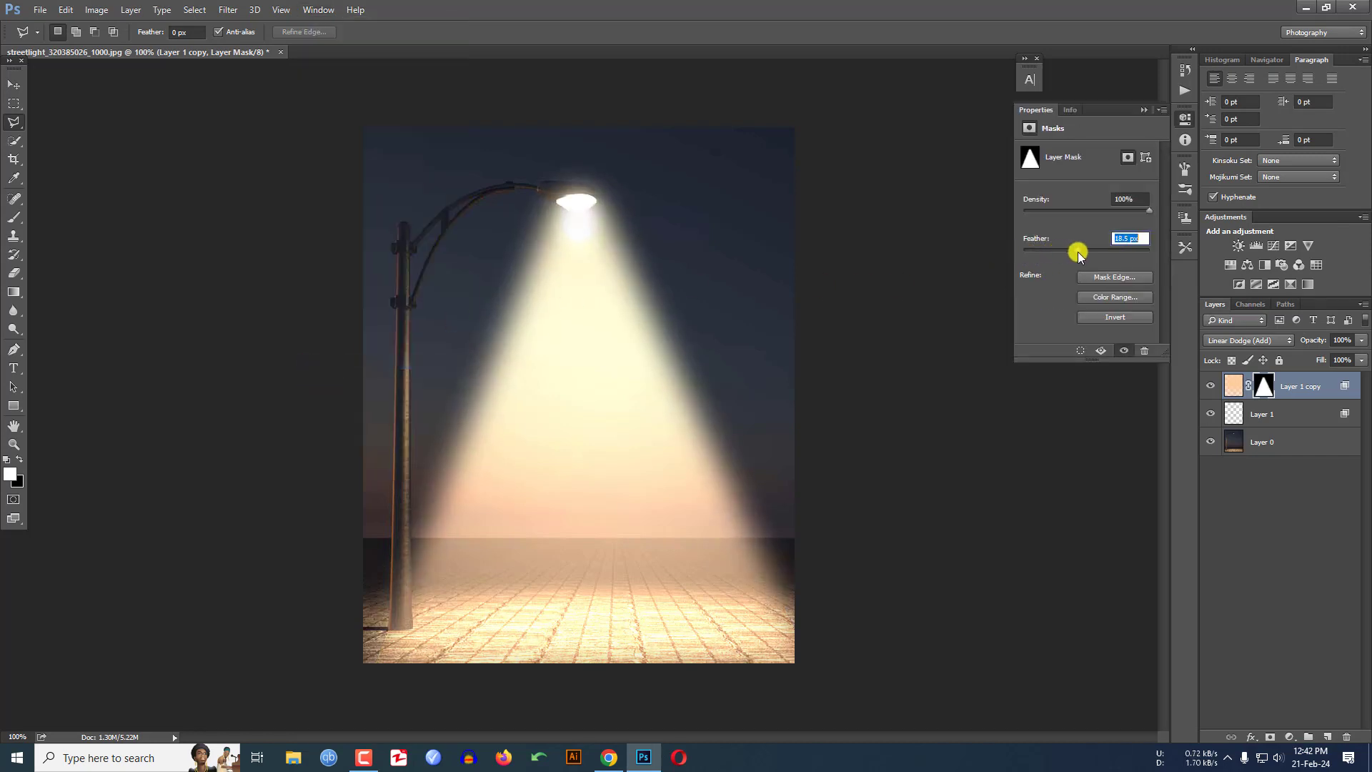
click(605, 225)
drag(1316, 338, 1293, 345)
Step: Apply a 14.1 px Gaussian Blur to the cone mask and nudge the beam slightly into place
click(228, 10)
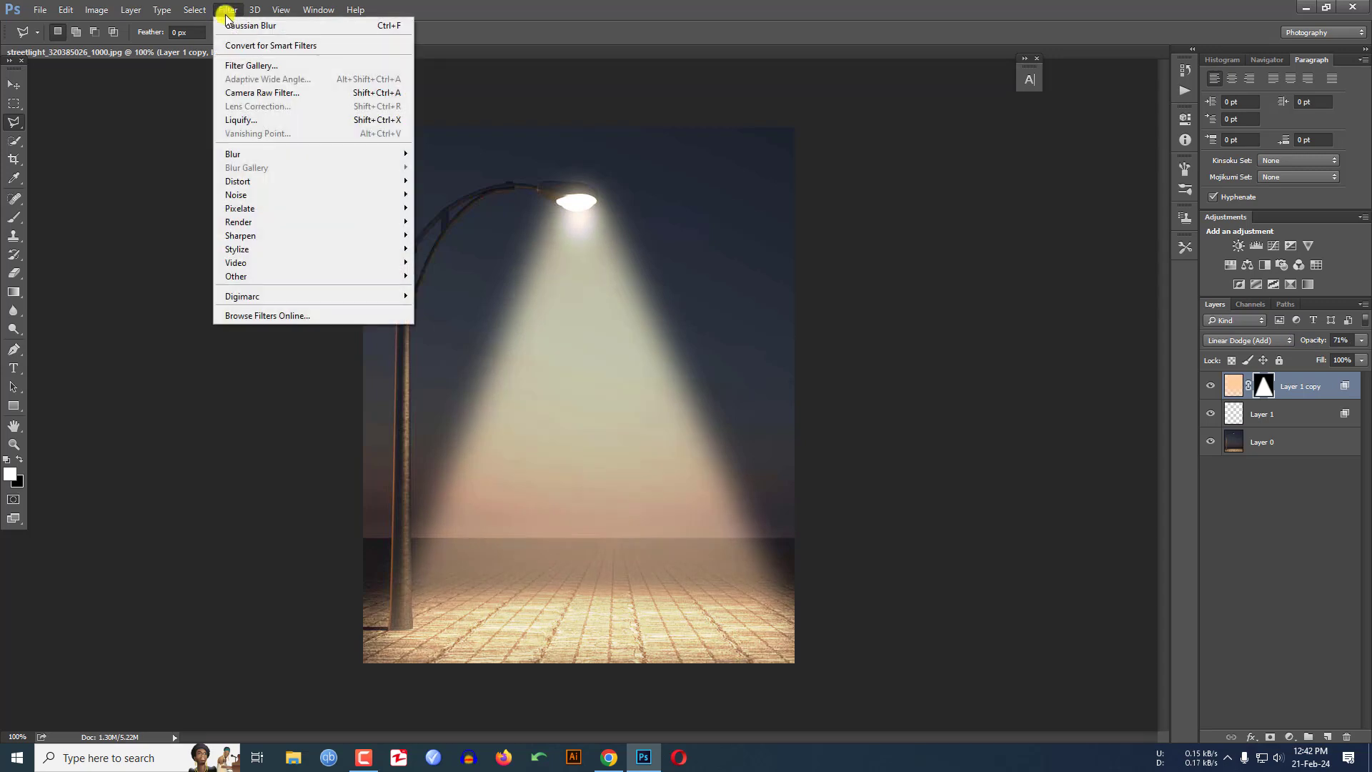
mouse_move(247, 153)
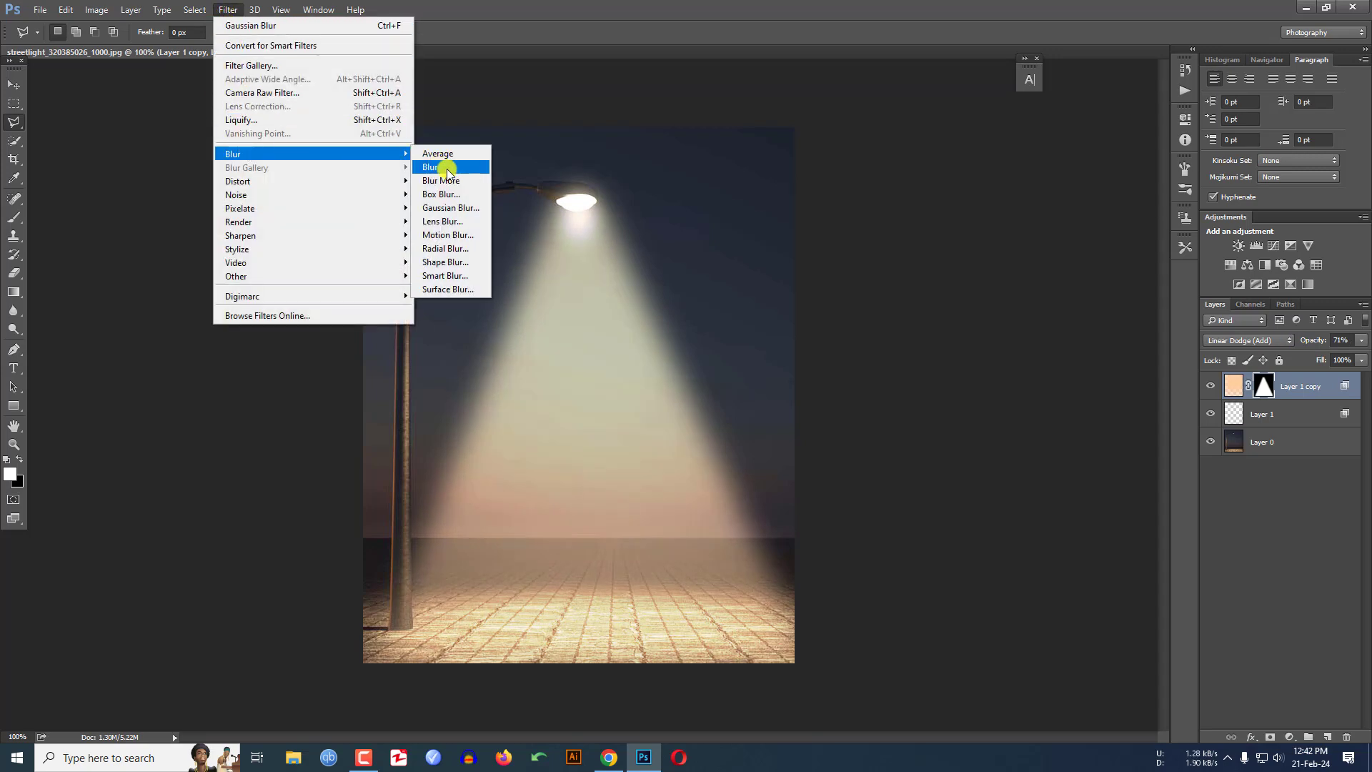
click(449, 208)
drag(933, 431, 935, 436)
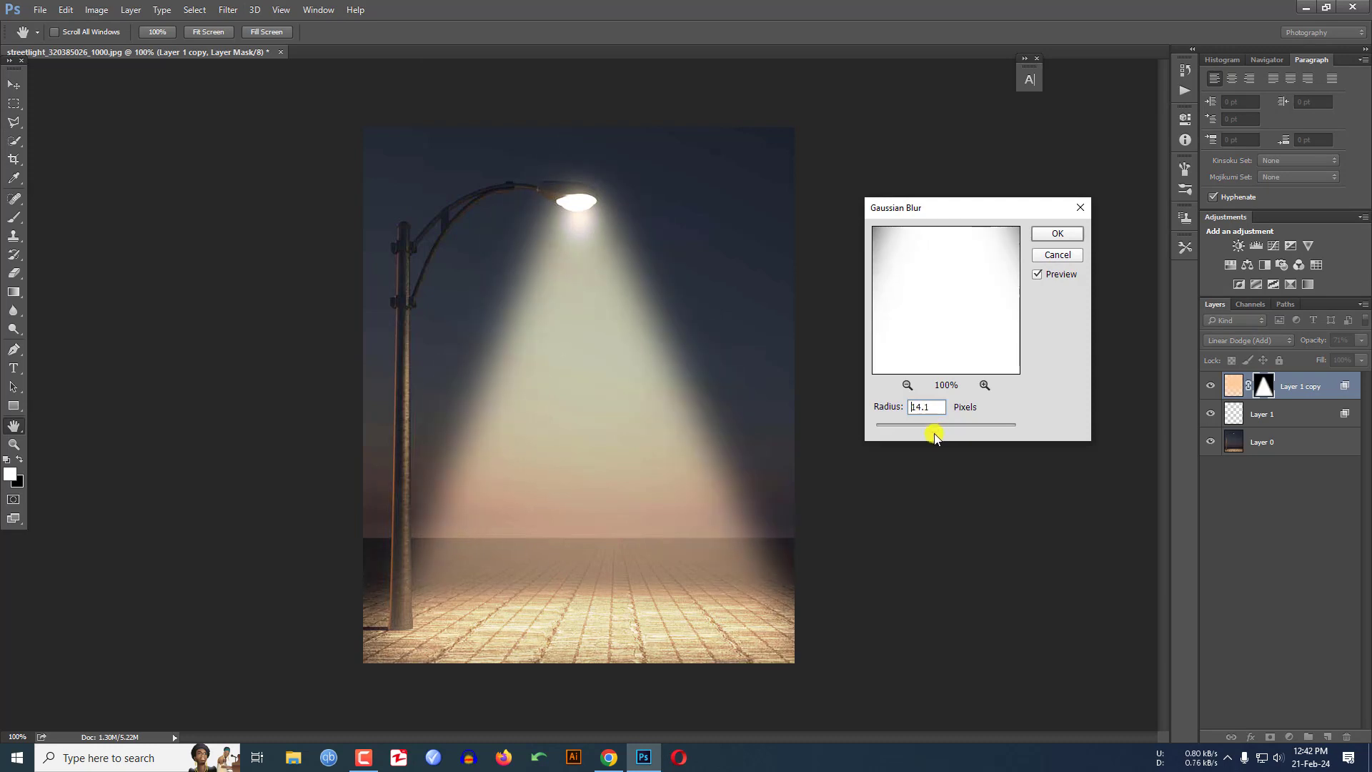
click(1048, 240)
click(14, 84)
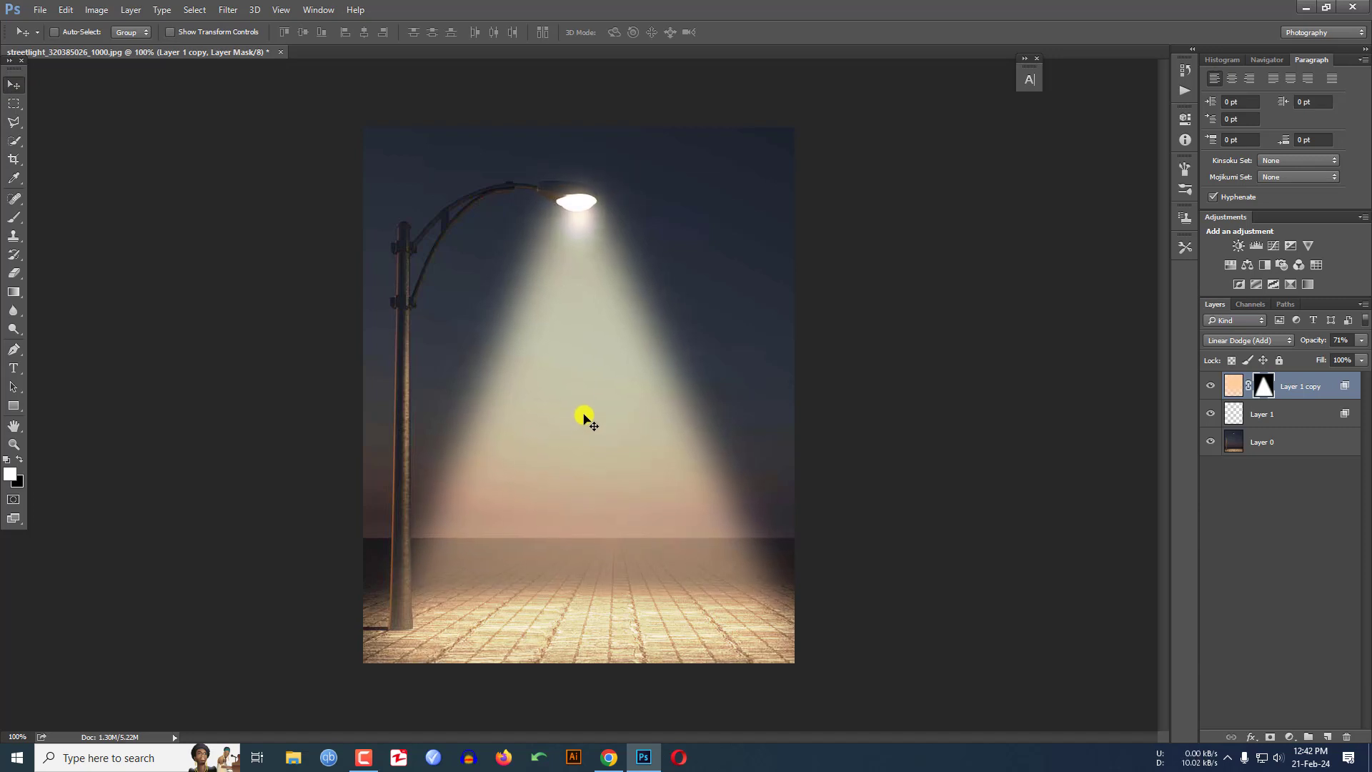
drag(585, 416, 583, 421)
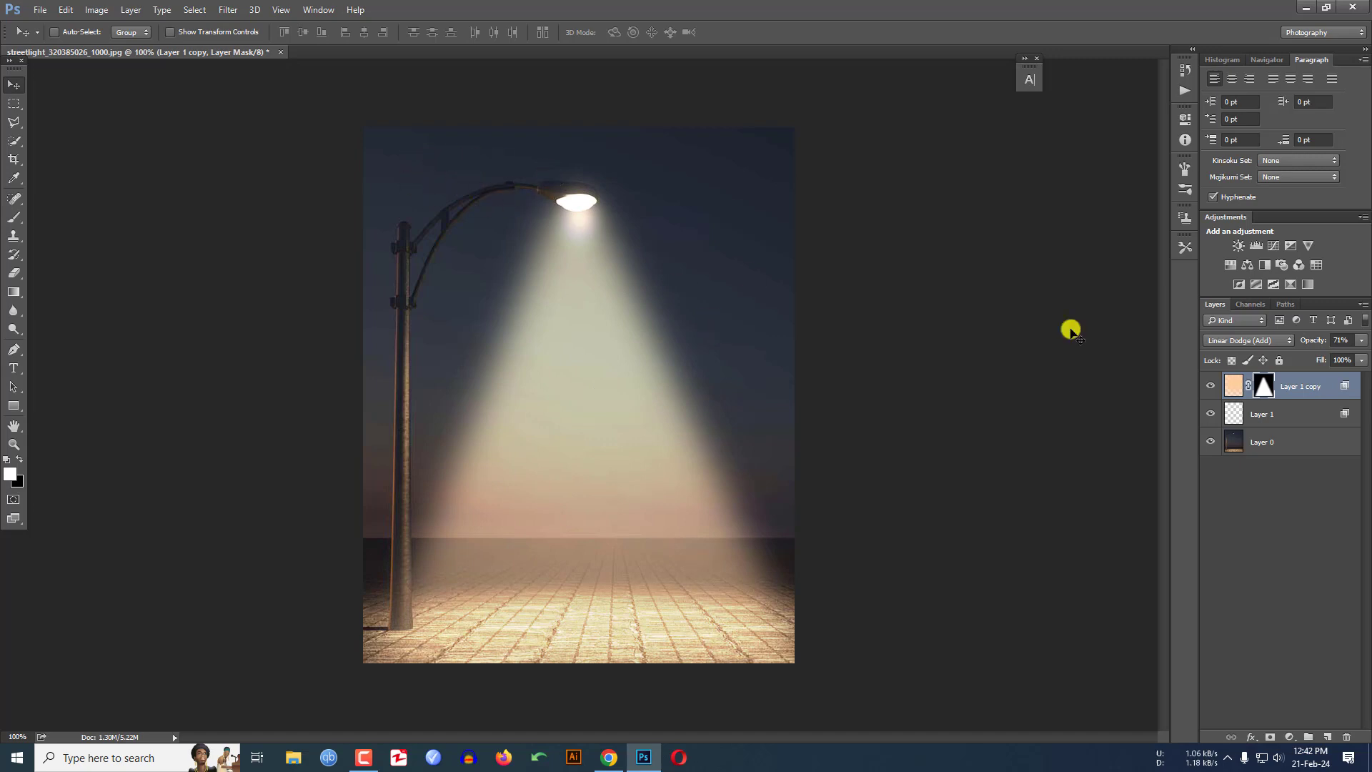
Step: Add a Curves 1 layer above Layer 0, moving the black point in and lowering midtones
click(1274, 443)
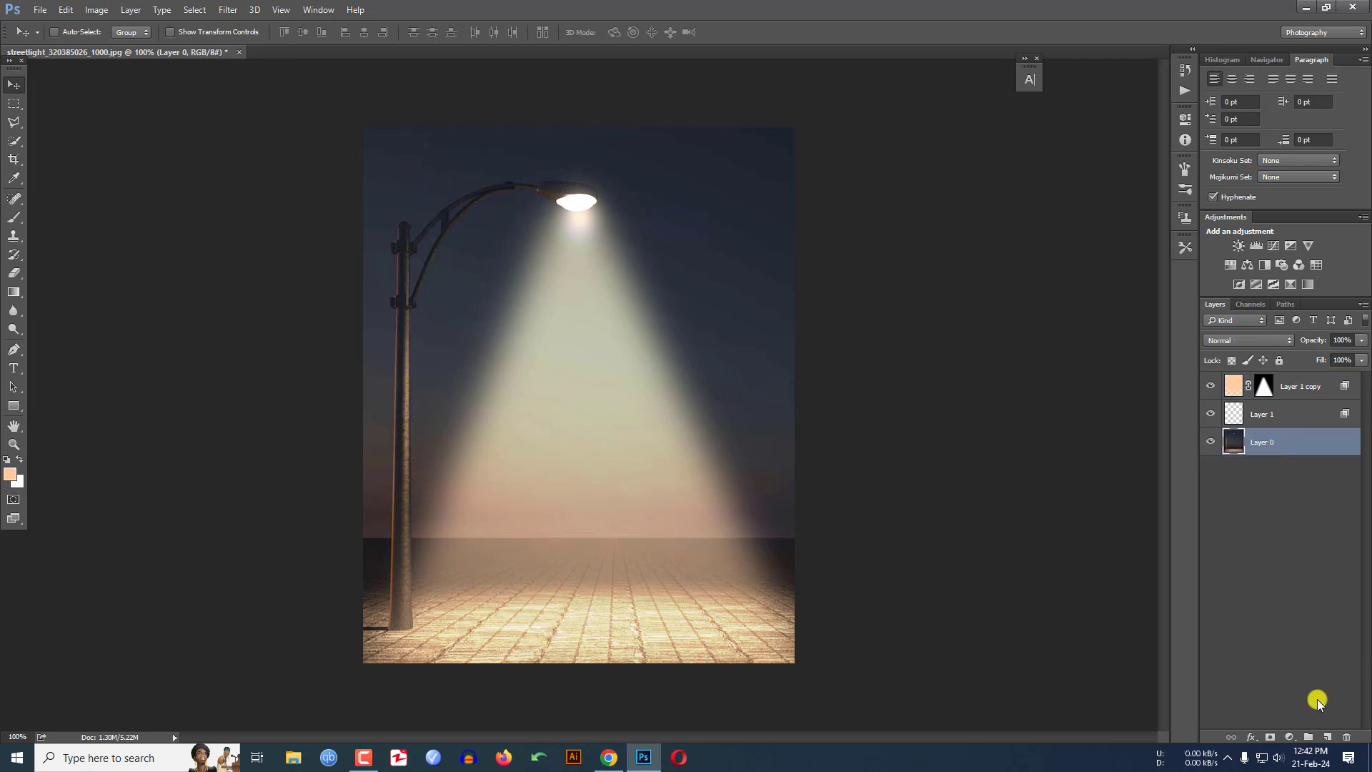
click(1294, 740)
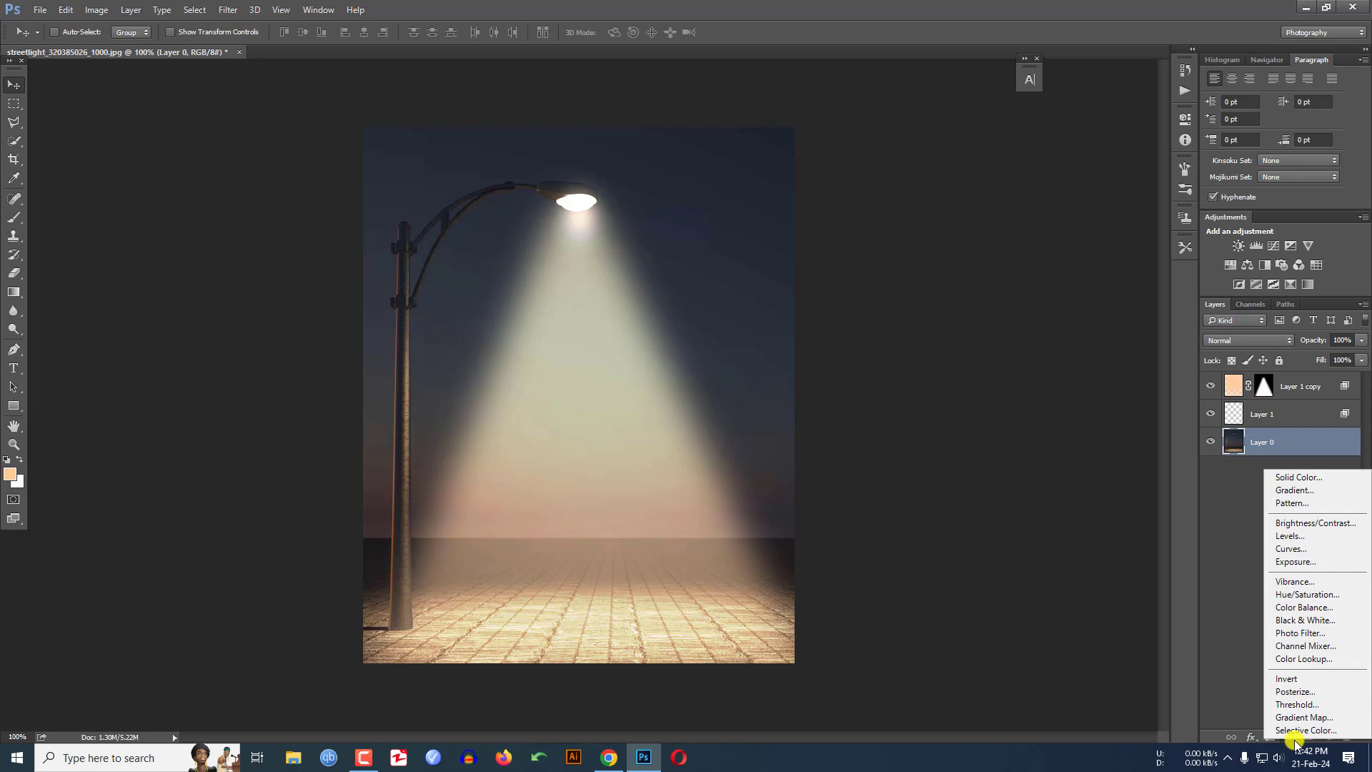
click(1282, 555)
drag(1052, 279, 1057, 279)
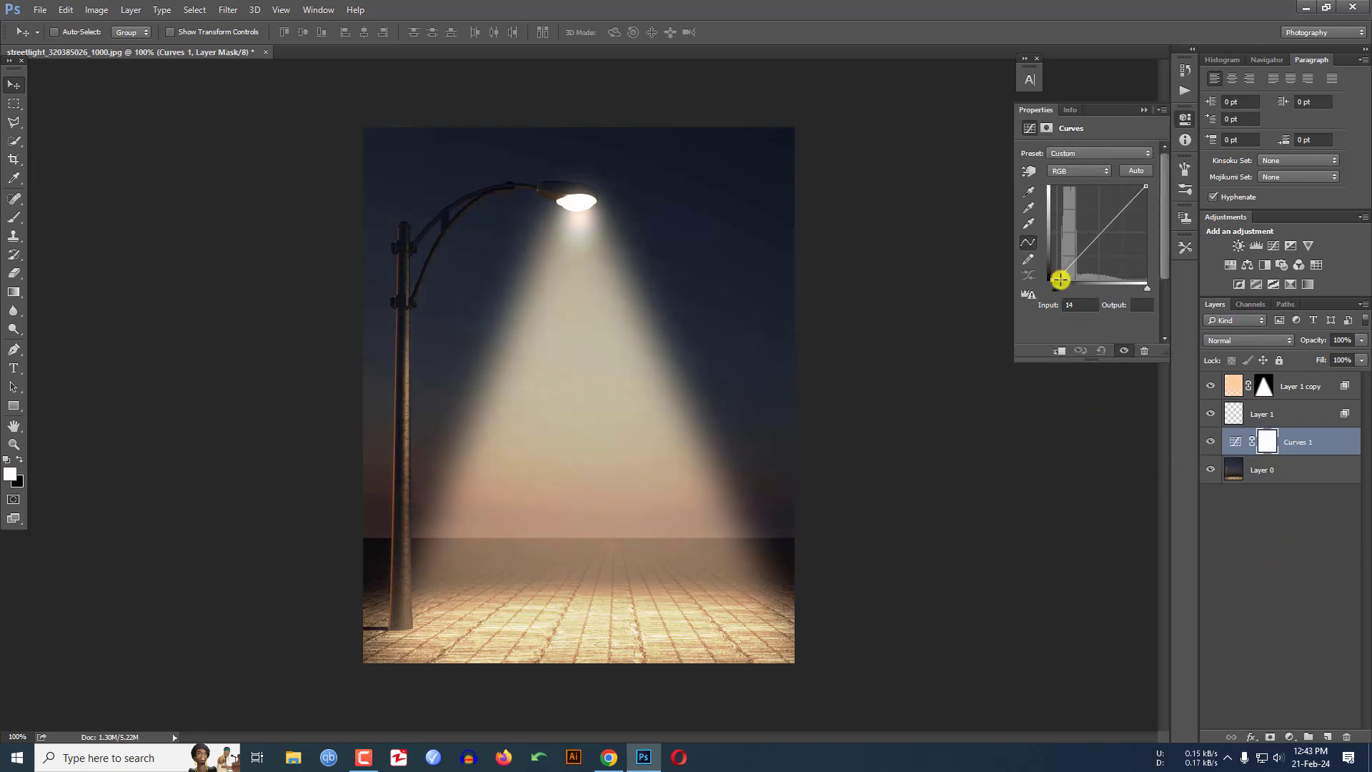
drag(1096, 233, 784, 202)
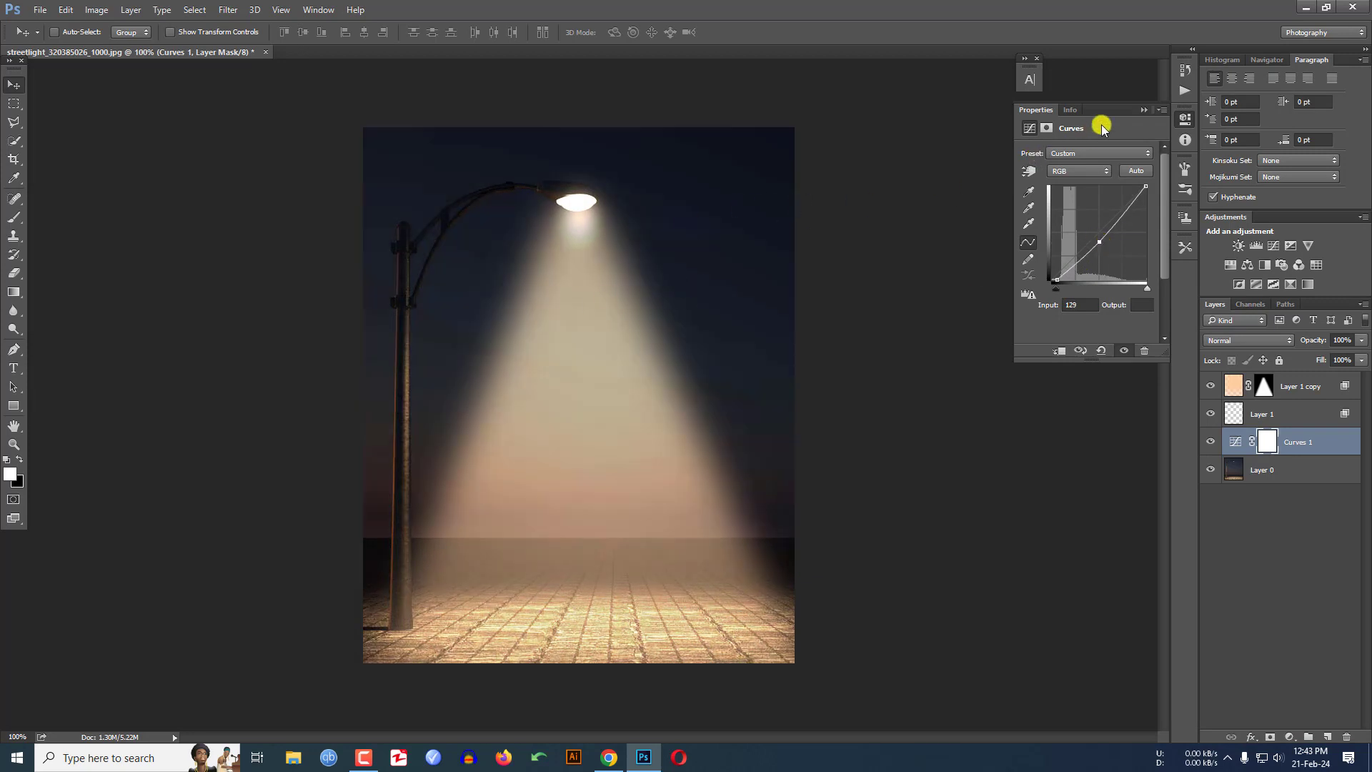
click(1185, 118)
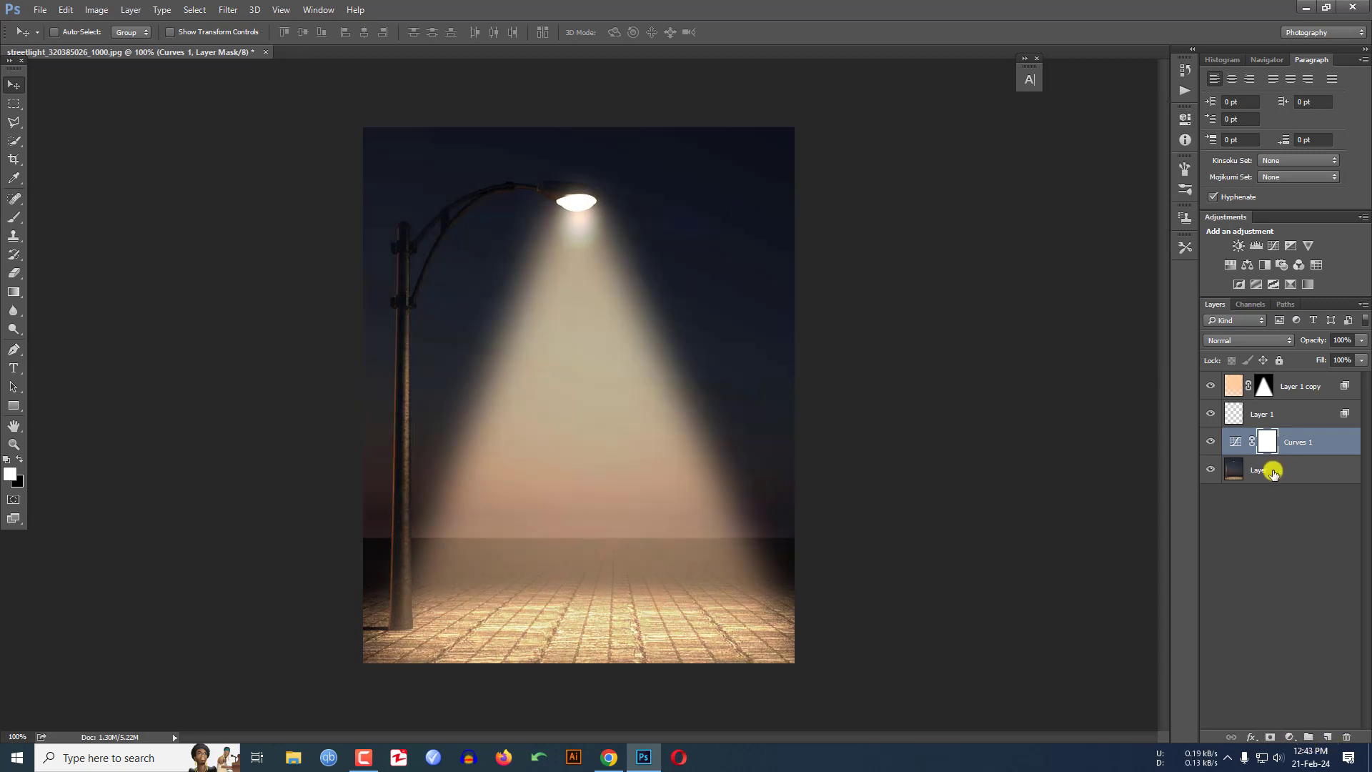
click(1272, 471)
Step: Add a Color Lookup adjustment using Soft_Warming.look, set to 39% opacity and 73% fill
click(1290, 736)
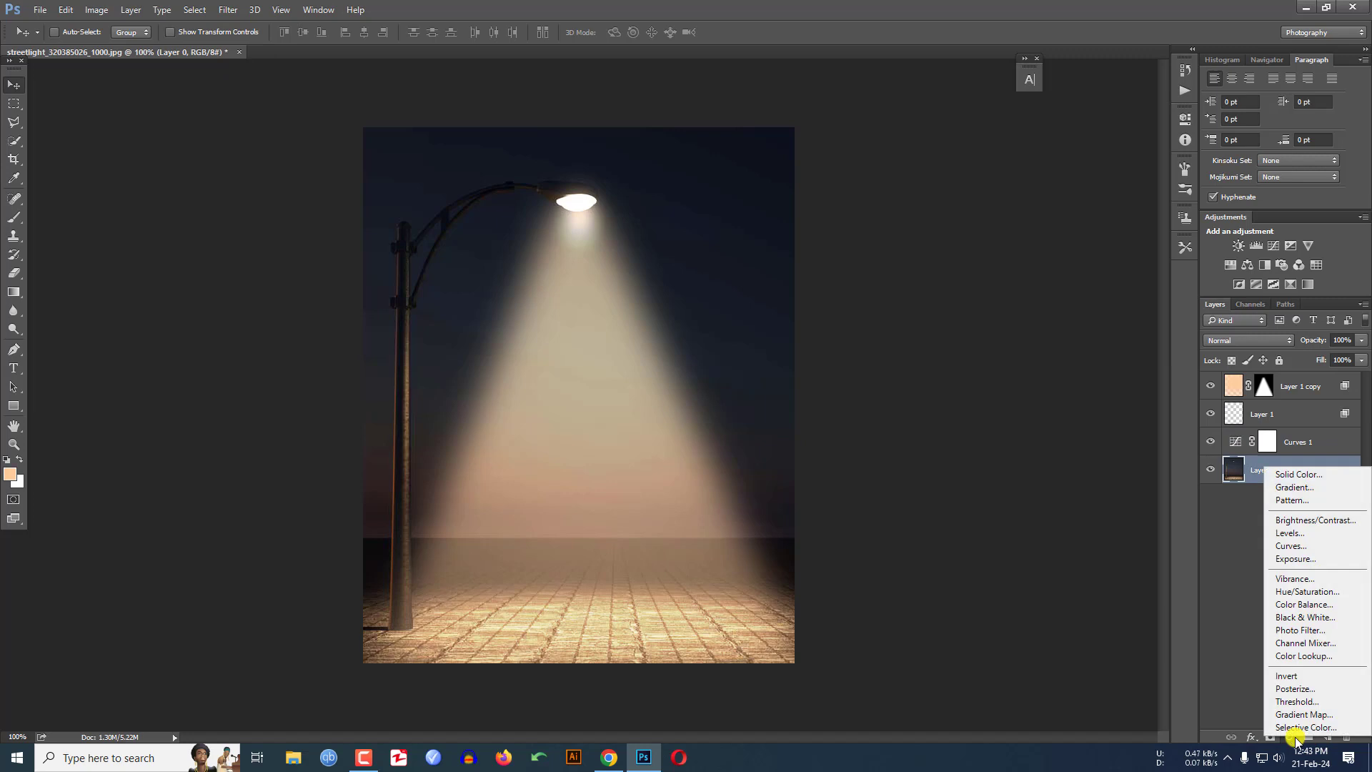
click(1295, 656)
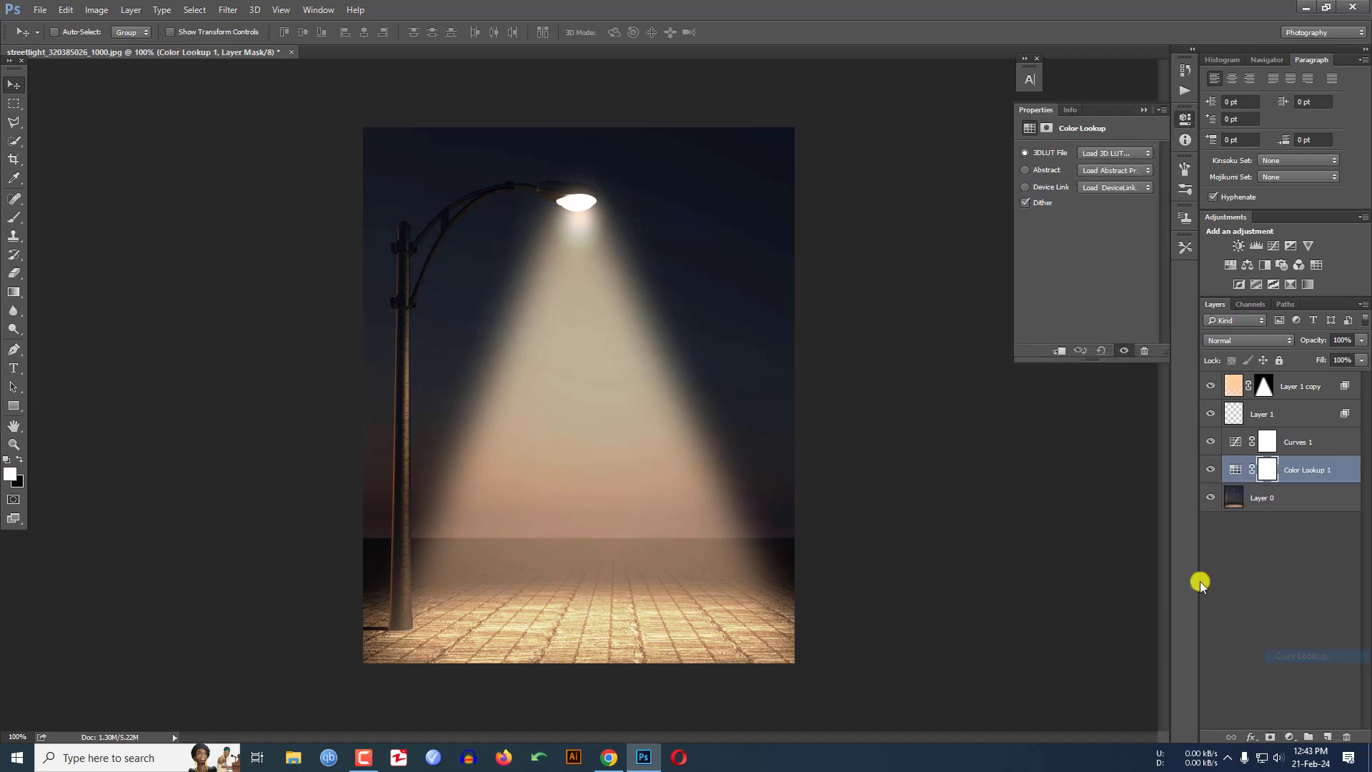
click(1128, 154)
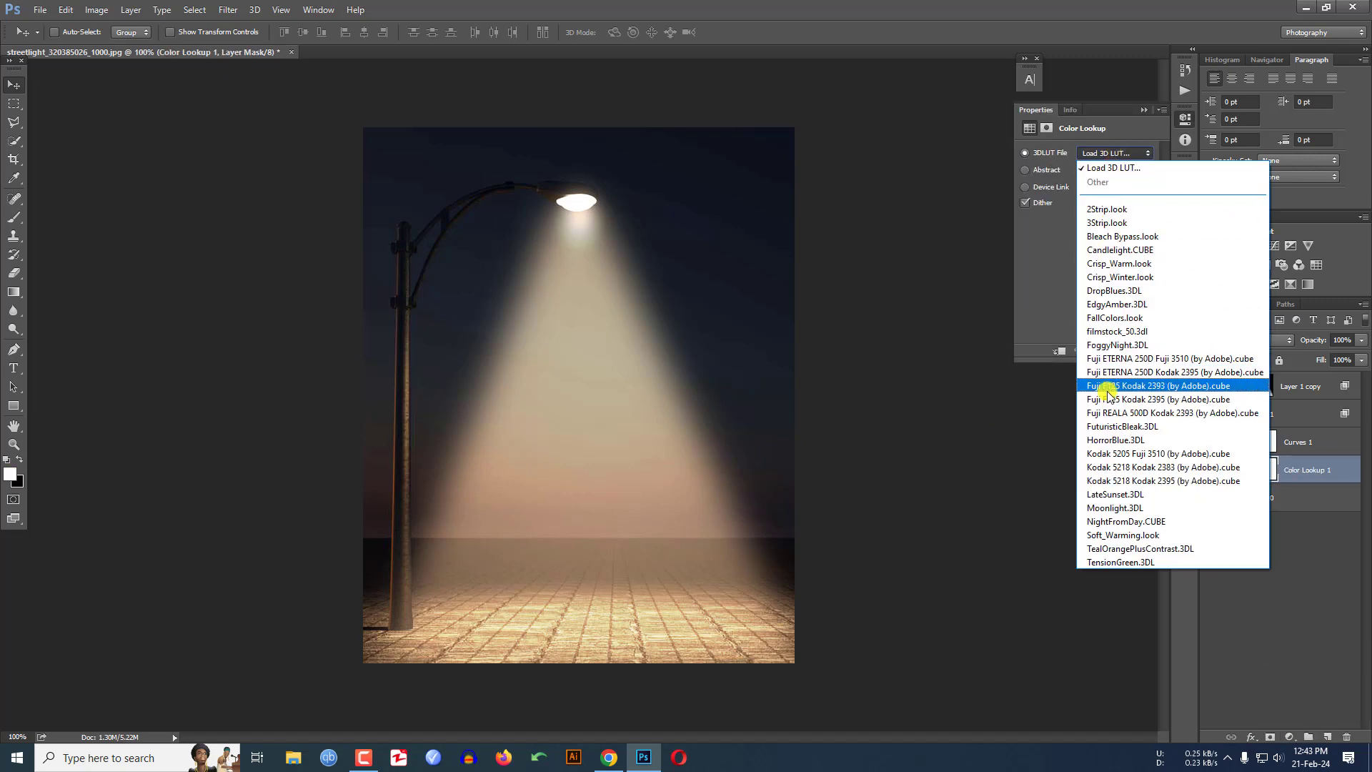
click(1122, 535)
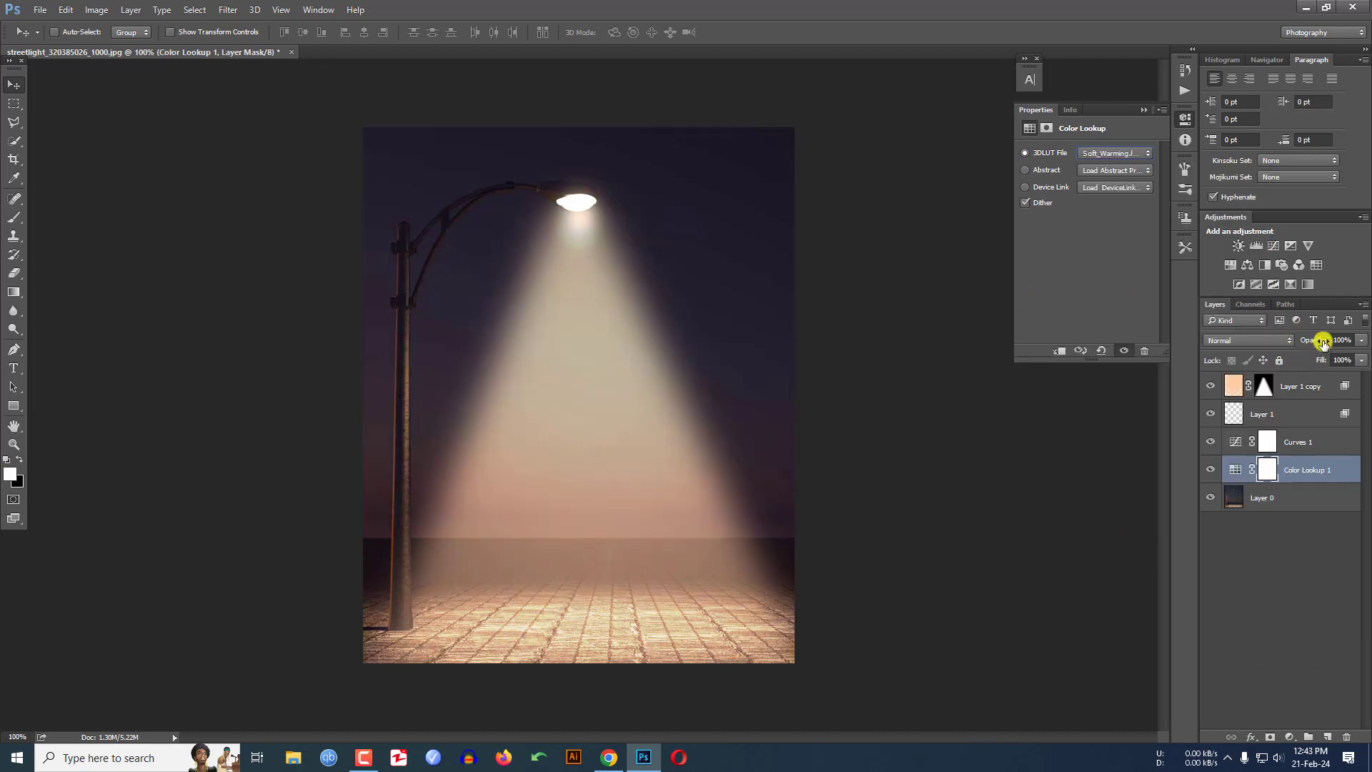
mouse_move(1322, 343)
mouse_down()
mouse_move(1282, 344)
mouse_move(1319, 362)
mouse_move(1308, 362)
mouse_up()
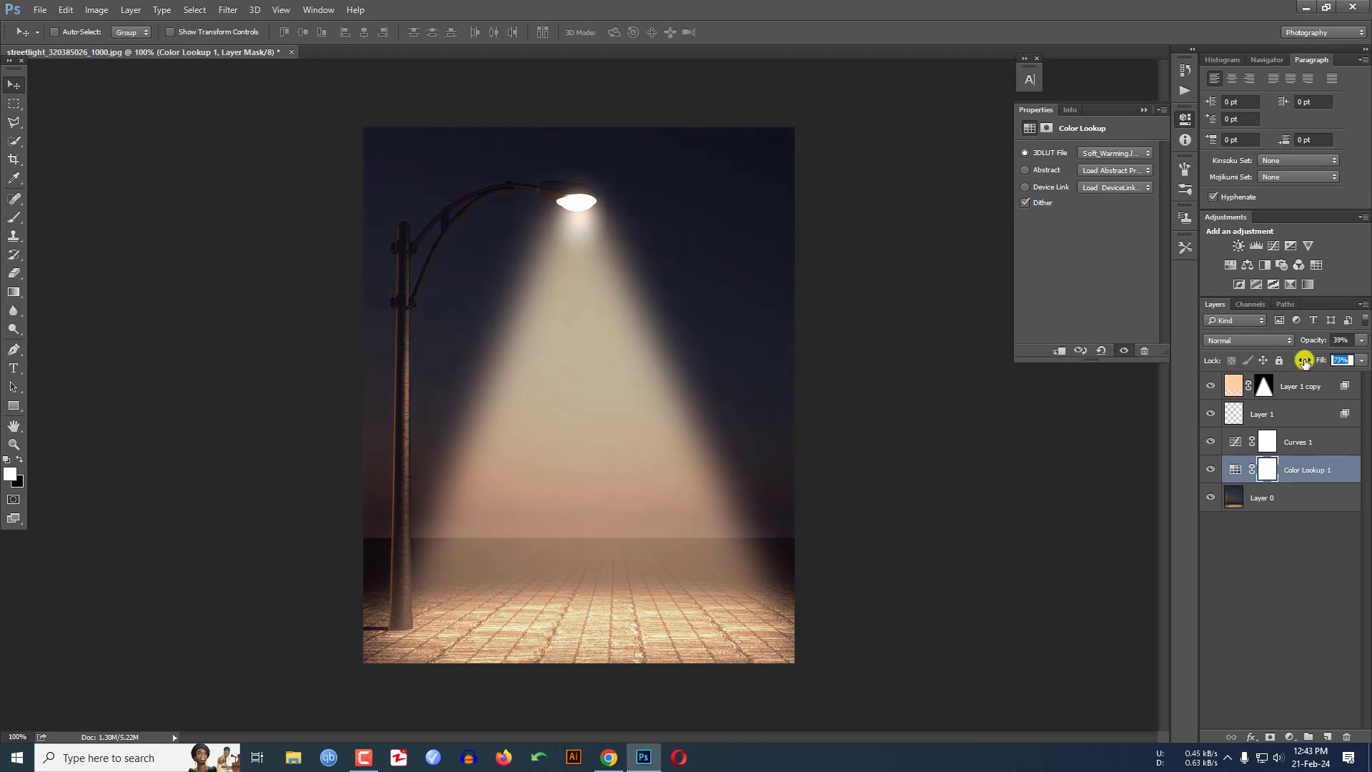
click(1142, 110)
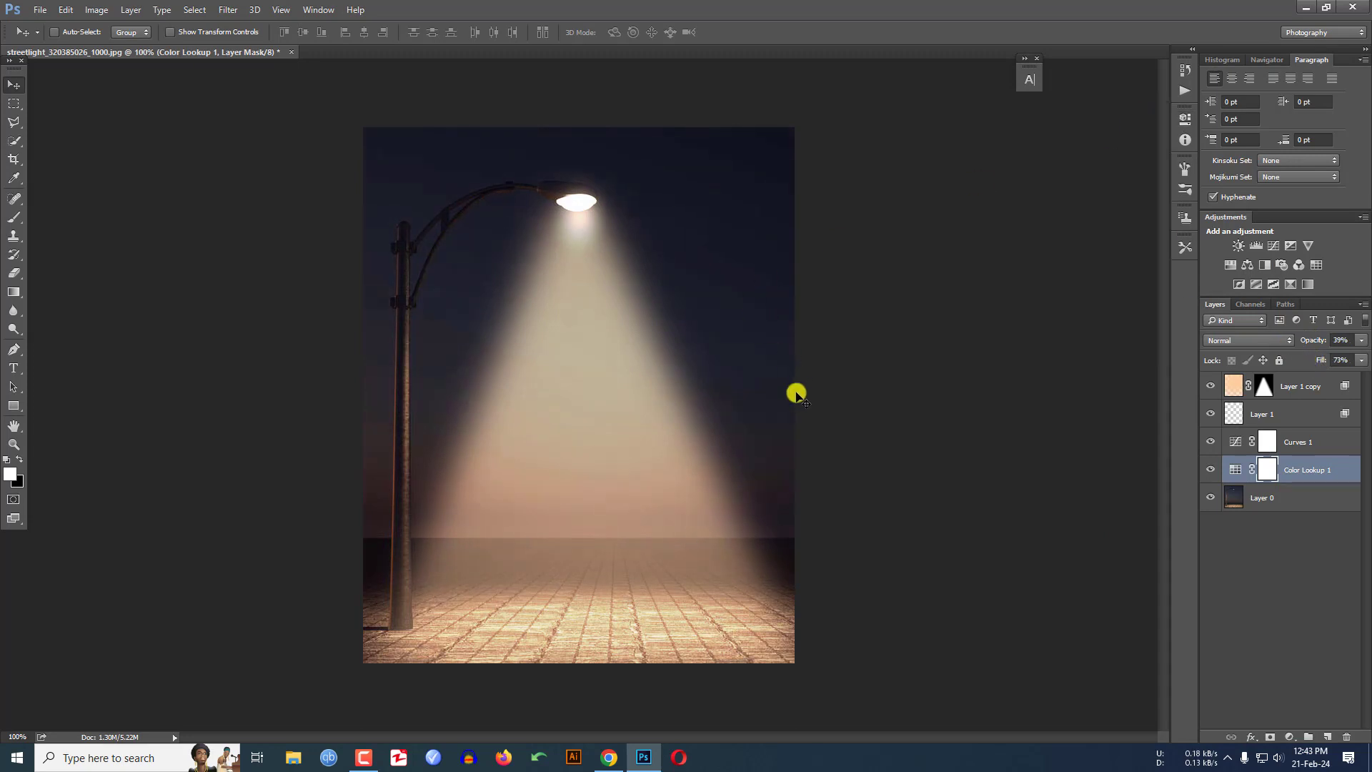
Step: Group Curves 1, Color Lookup 1, Layer 1 and Layer 1 copy into Group 1, toggling it to compare
click(1316, 443)
shift+click(1310, 469)
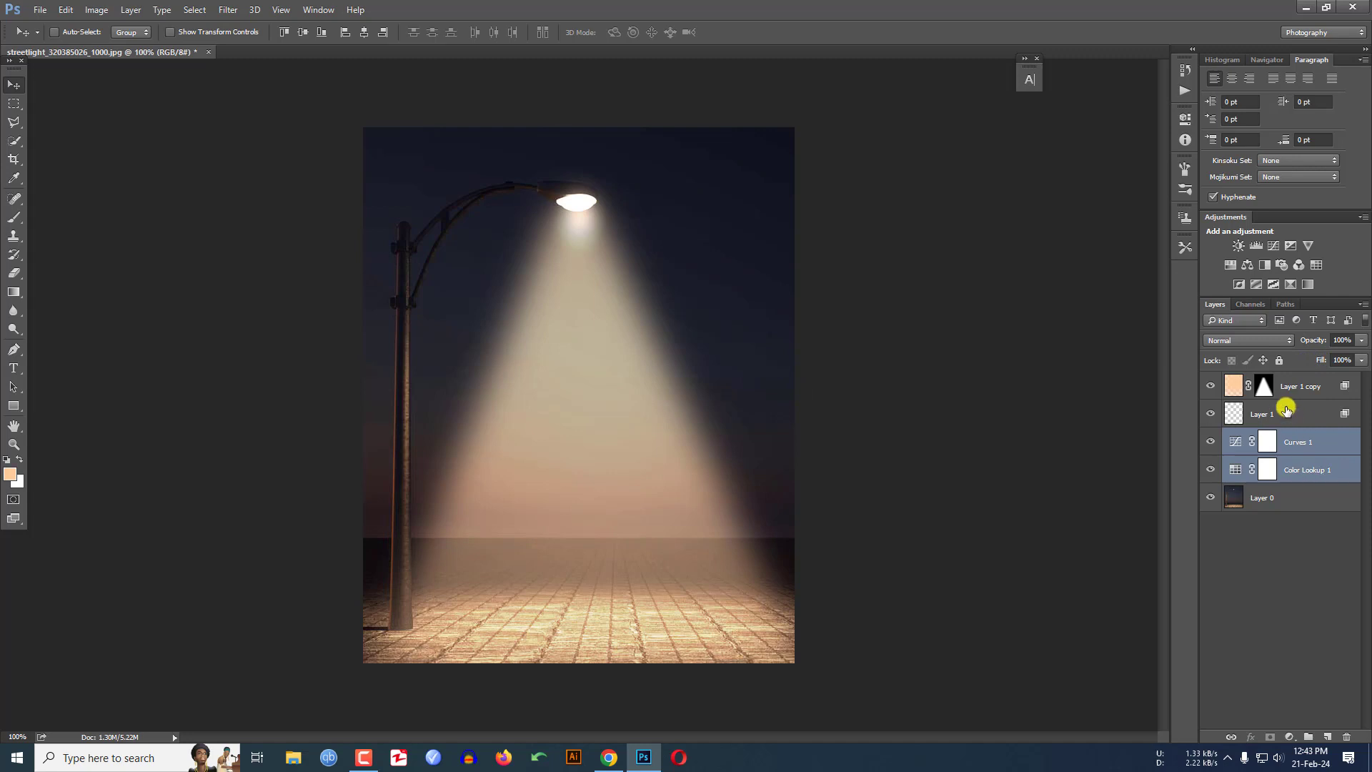
shift+click(1290, 412)
shift+click(1292, 386)
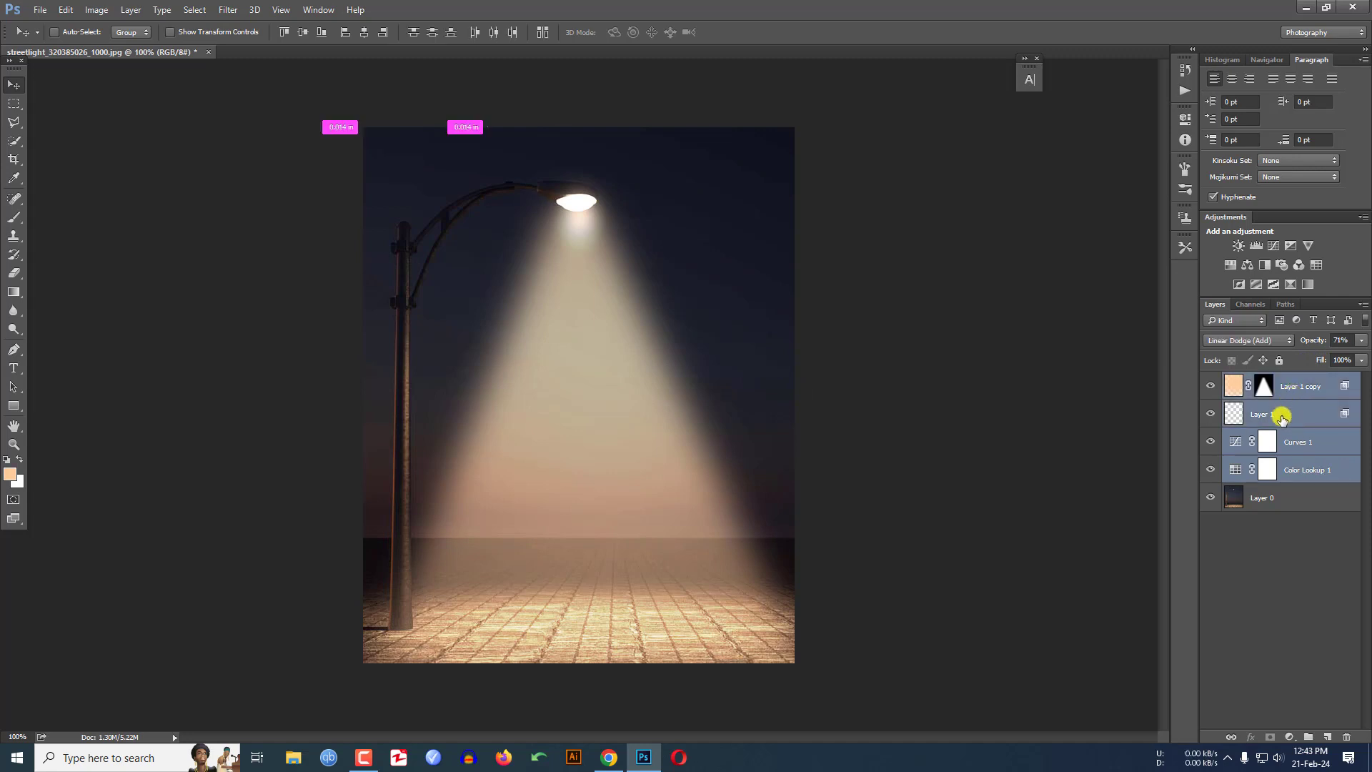
key(ctrl+g)
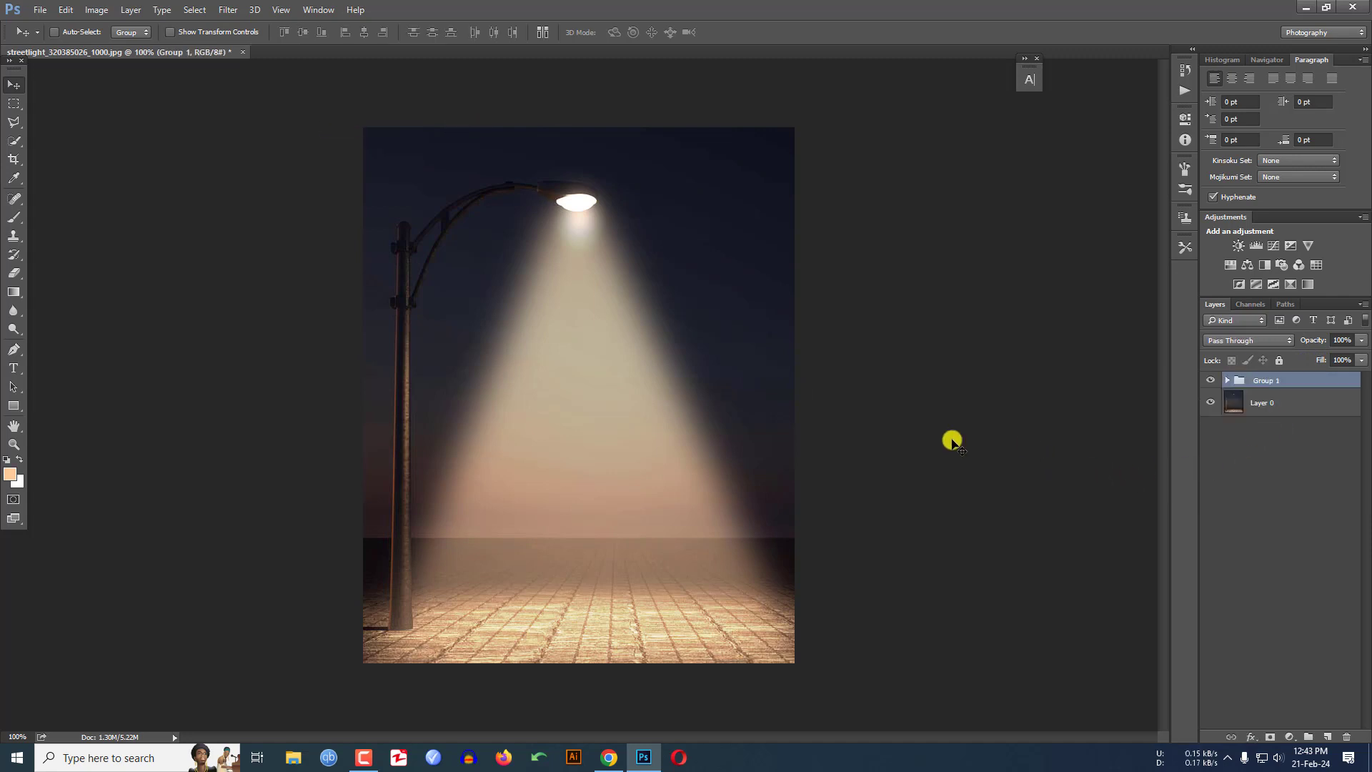
click(1210, 383)
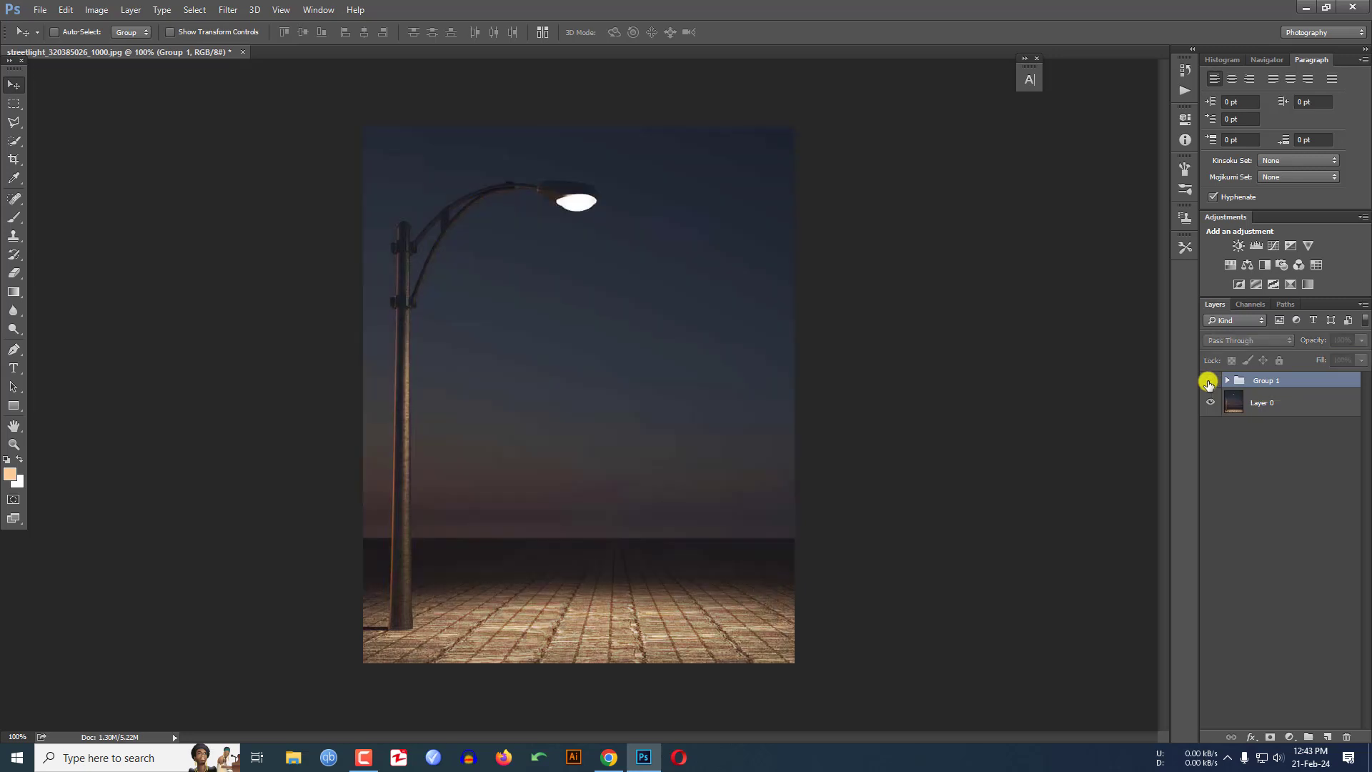
click(1208, 384)
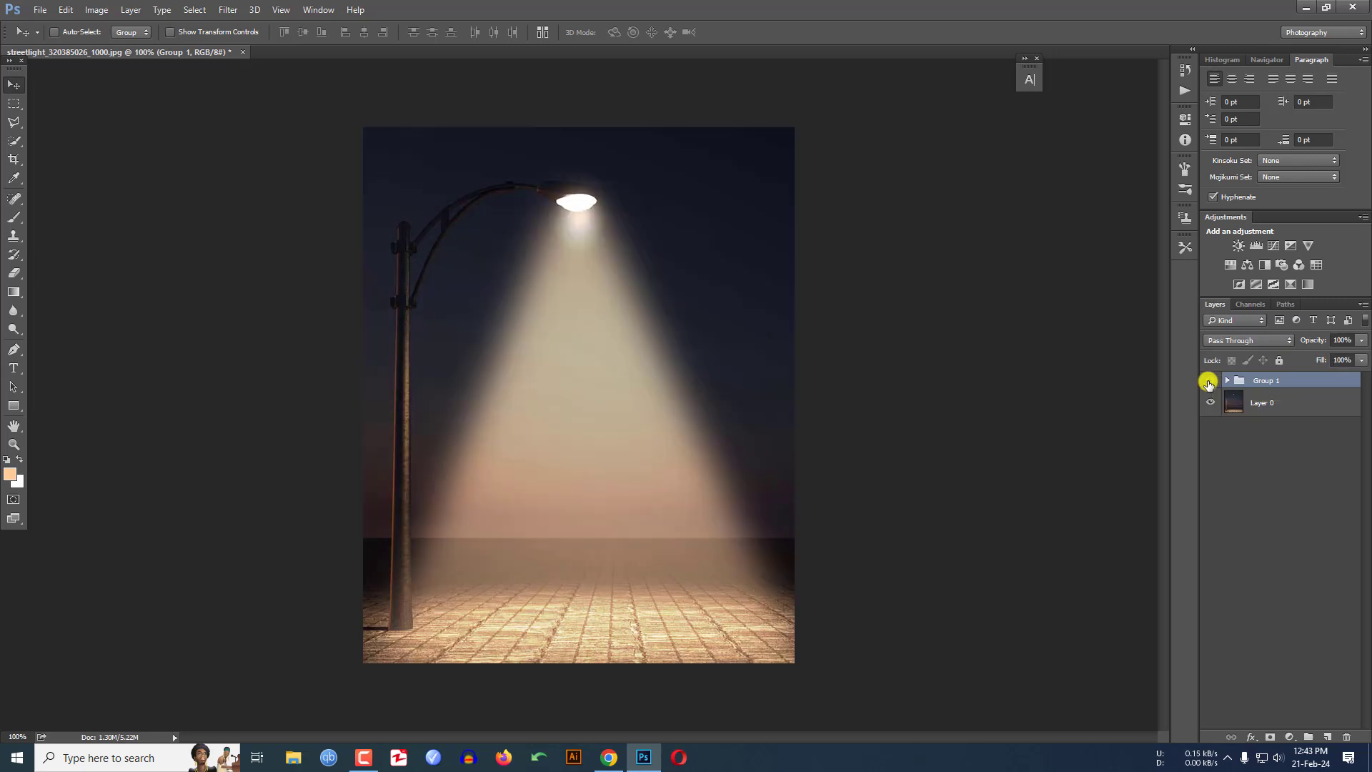